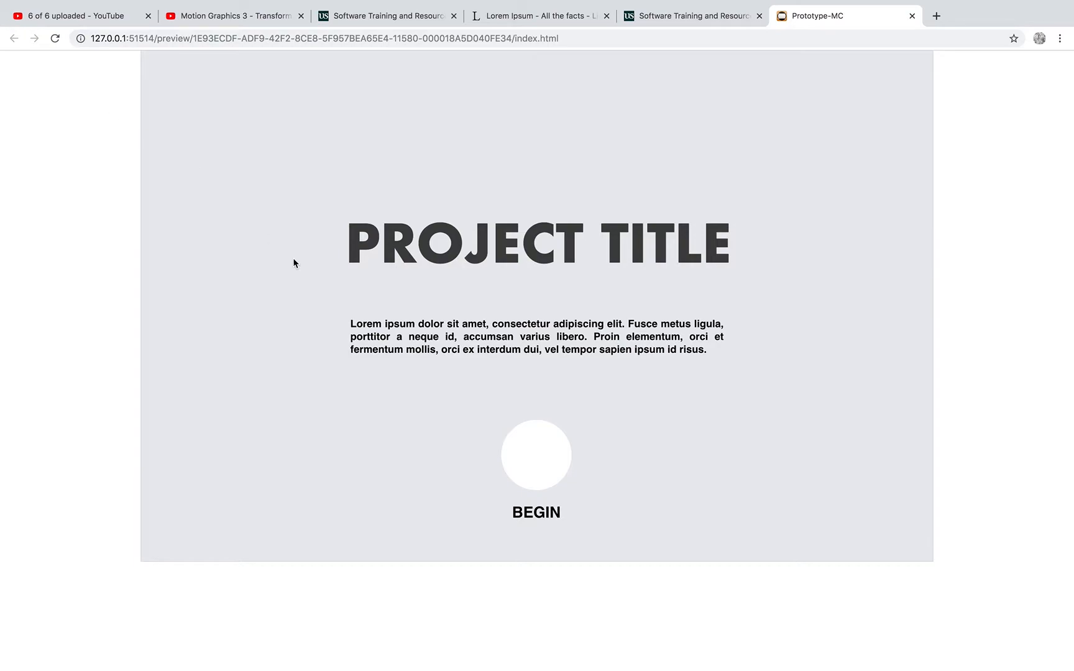
Step: Try the prototype preview from the splash page through the main page to the 1920 page, and switch back to Hype
left_click(538, 472)
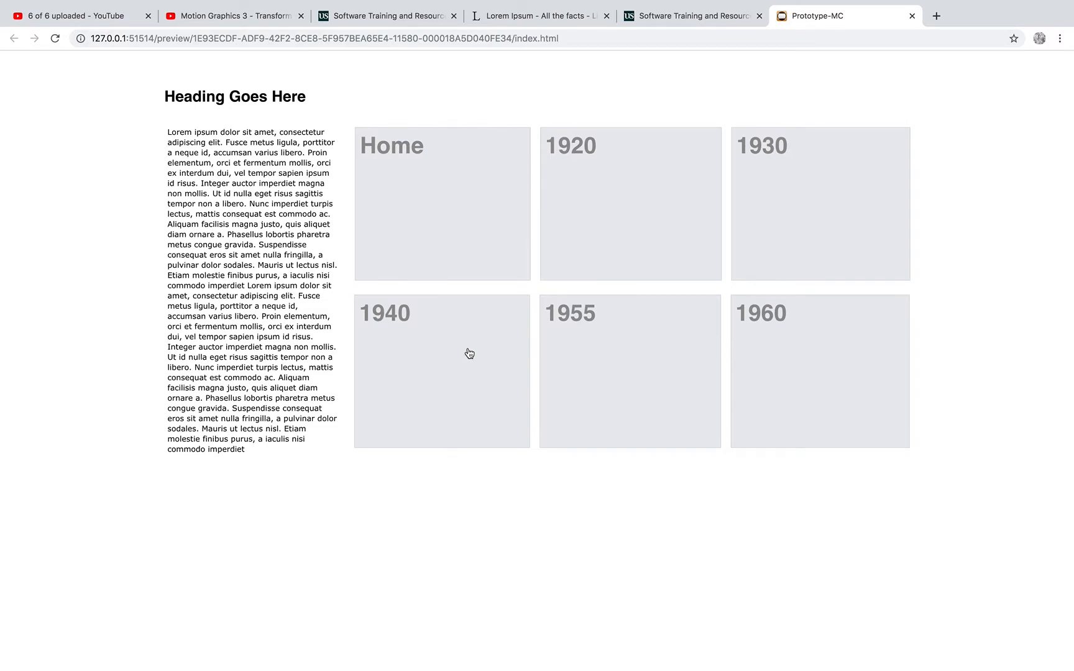
left_click(610, 222)
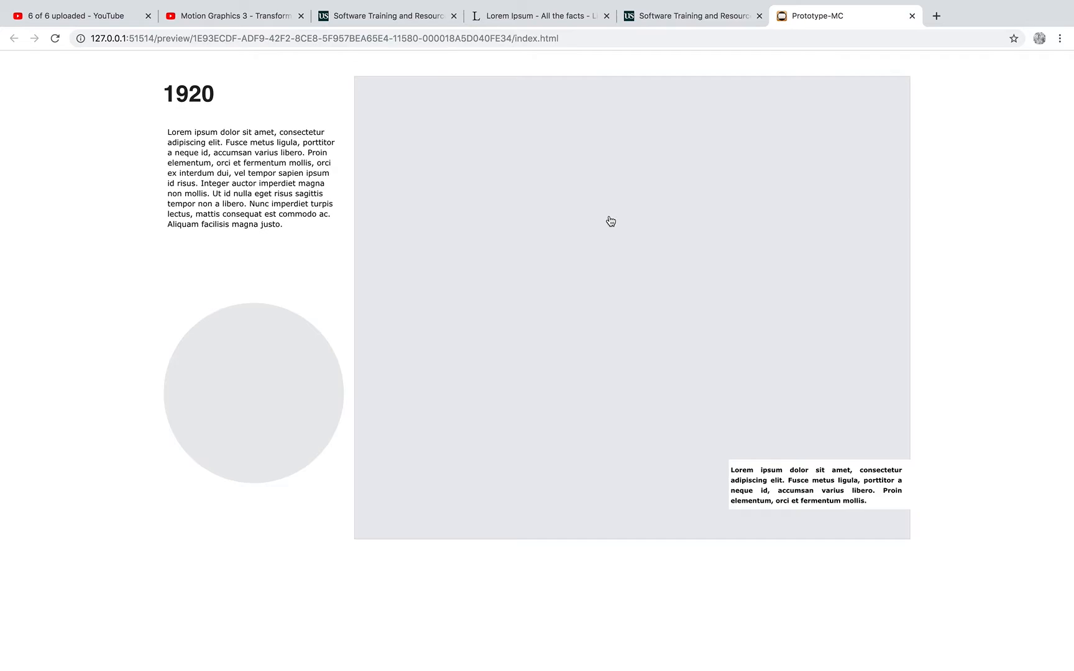
key("super+Tab")
key("super+Tab")
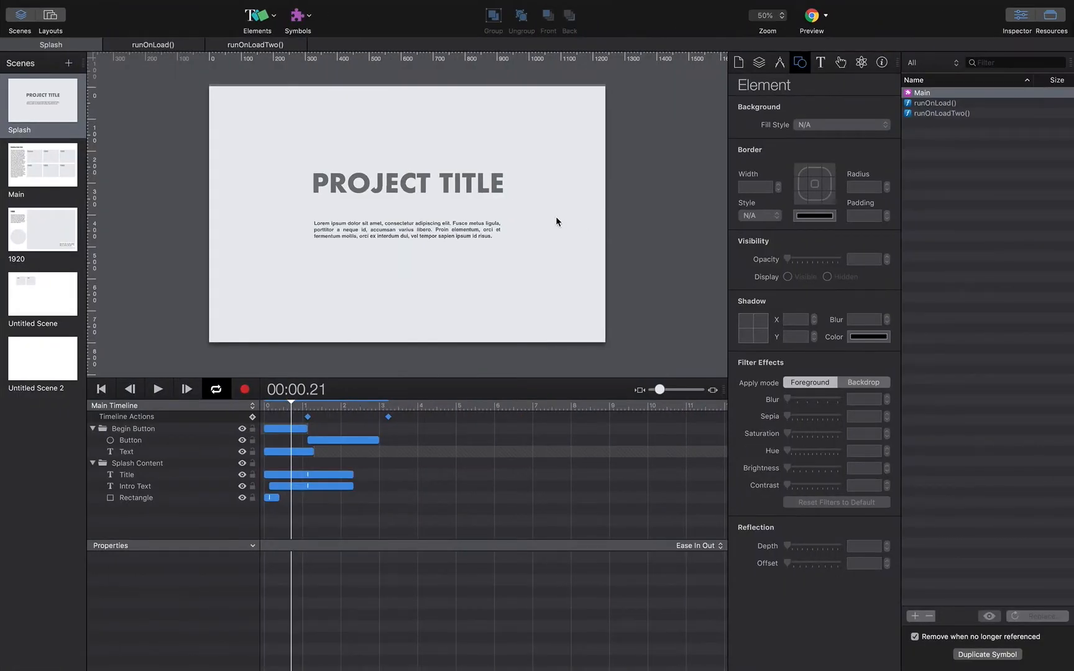
Step: Delete the scene named Untitled Scene from the project
left_click(40, 302)
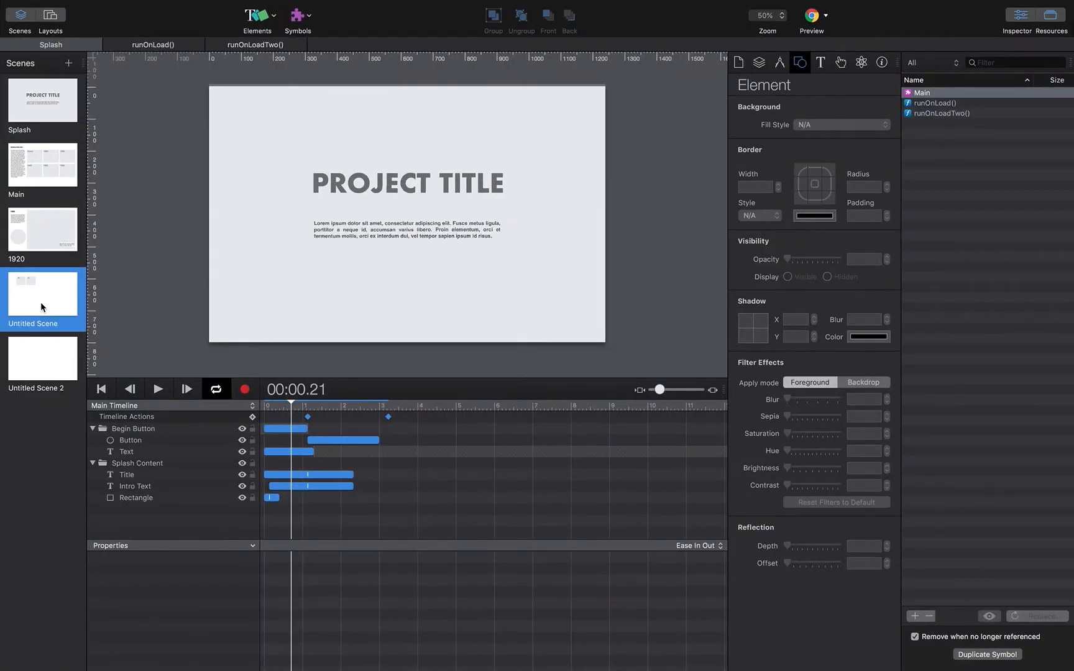
key("Delete")
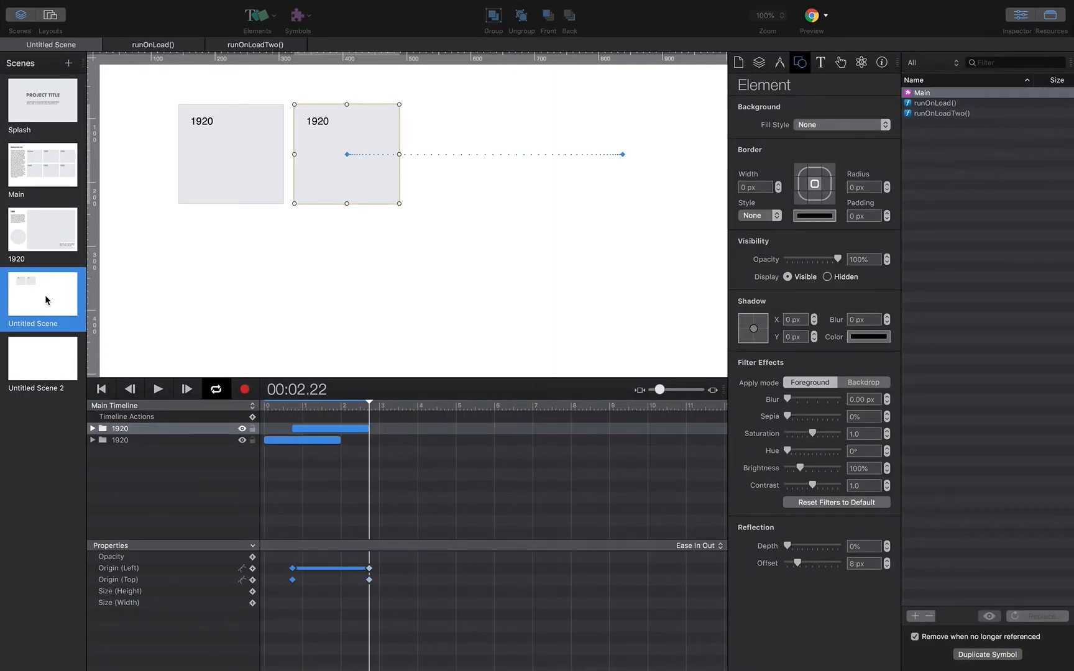
left_click(644, 103)
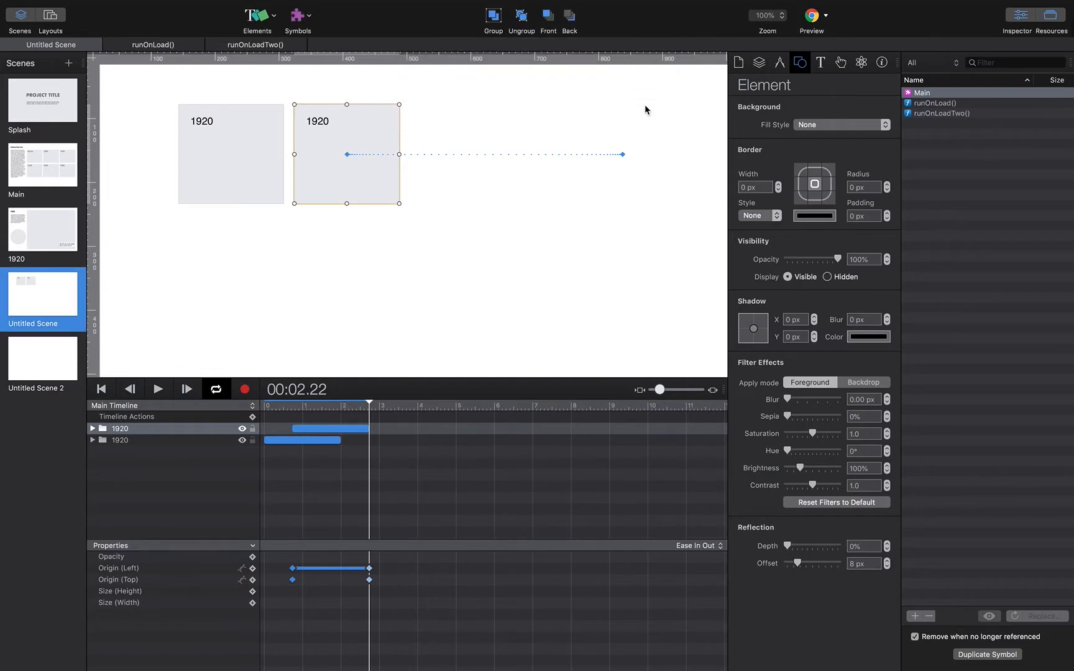
Step: Examine the Splash scene's timeline from its start, including the Begin Button and Splash Content groups
left_click(48, 122)
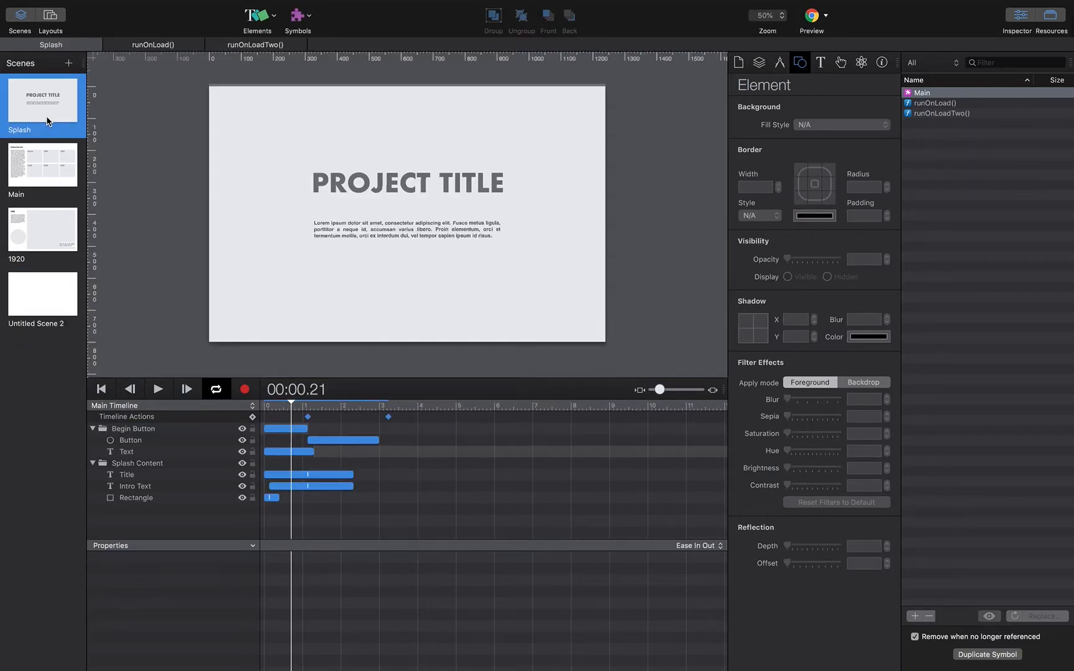
left_click_drag(290, 406, 261, 405)
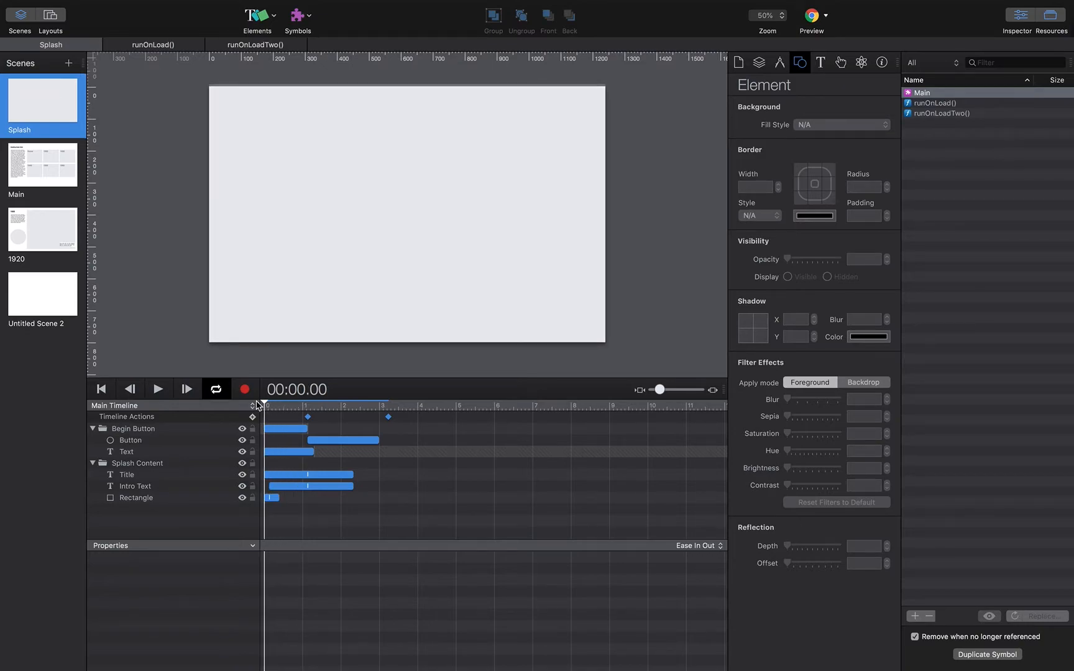
mouse_move(265, 406)
left_mouse_down()
mouse_move(304, 405)
mouse_move(255, 407)
left_mouse_up()
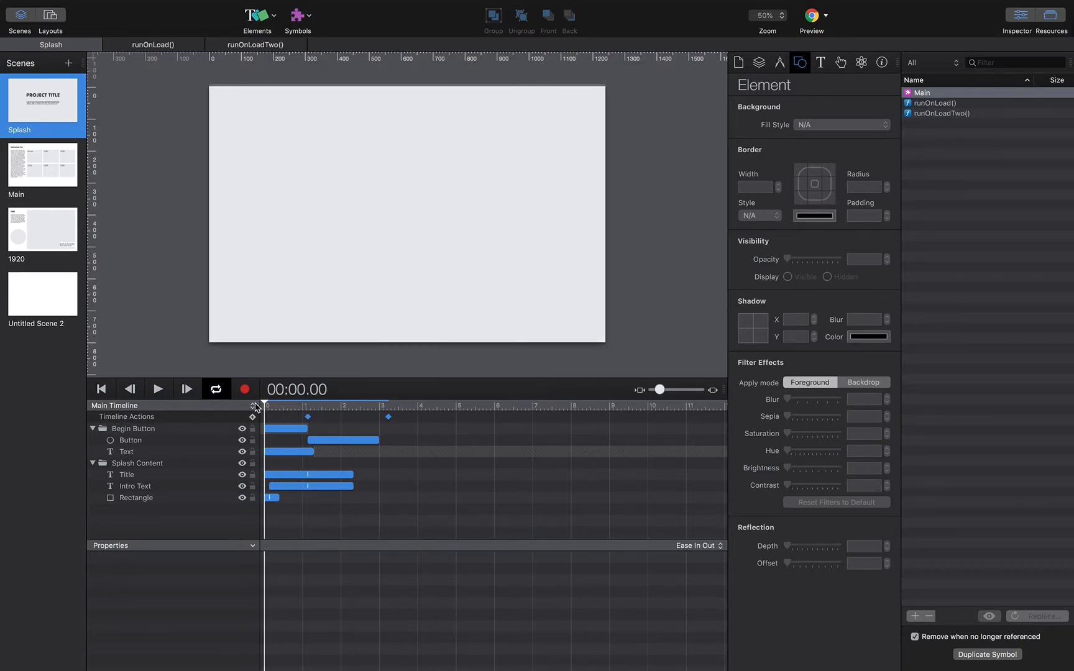
left_click(93, 429)
left_click(92, 441)
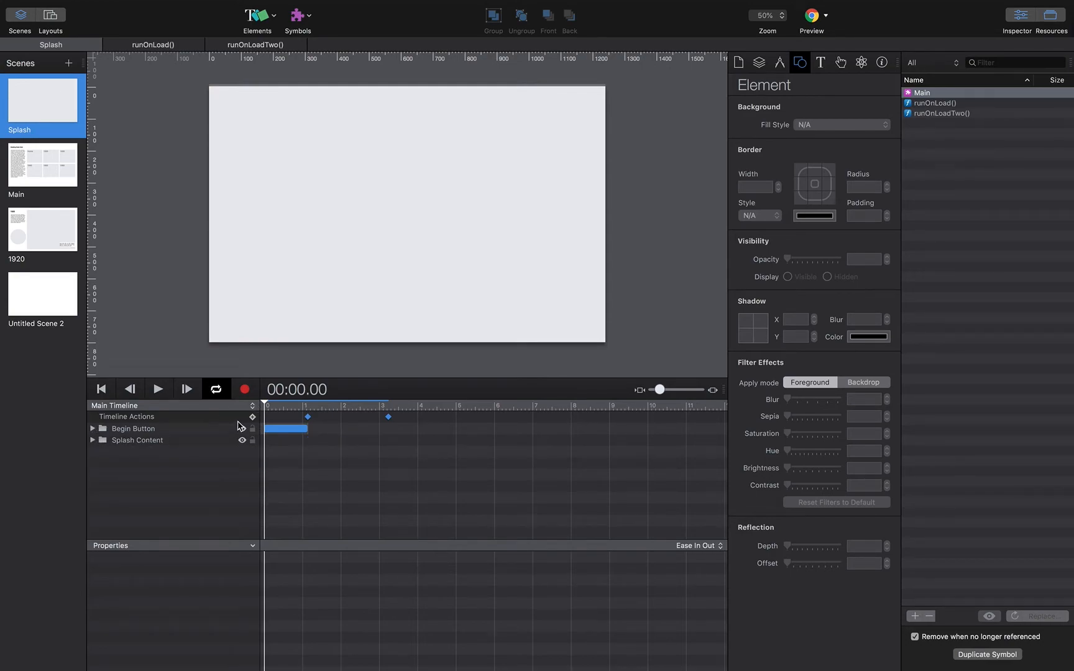
mouse_move(266, 405)
left_mouse_down()
mouse_move(308, 405)
mouse_move(263, 407)
mouse_move(308, 418)
mouse_move(264, 415)
left_mouse_up()
left_click(93, 440)
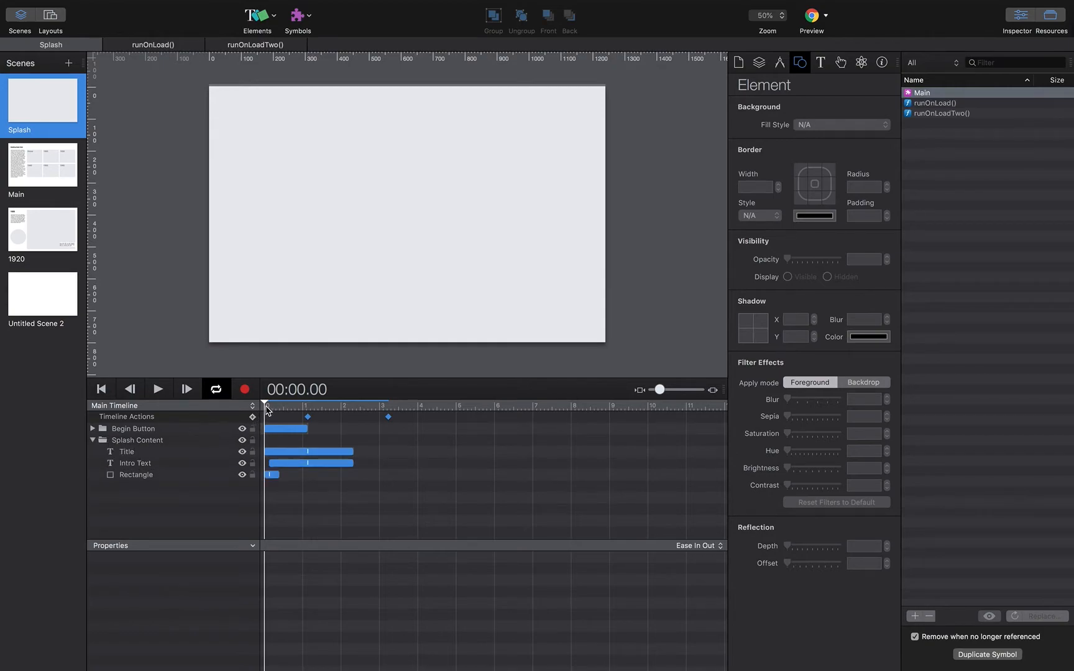
mouse_move(266, 405)
left_mouse_down()
mouse_move(351, 407)
mouse_move(254, 420)
left_mouse_up()
Step: Open the Main scene and hide the row and column layout guides over its canvas
left_click(42, 182)
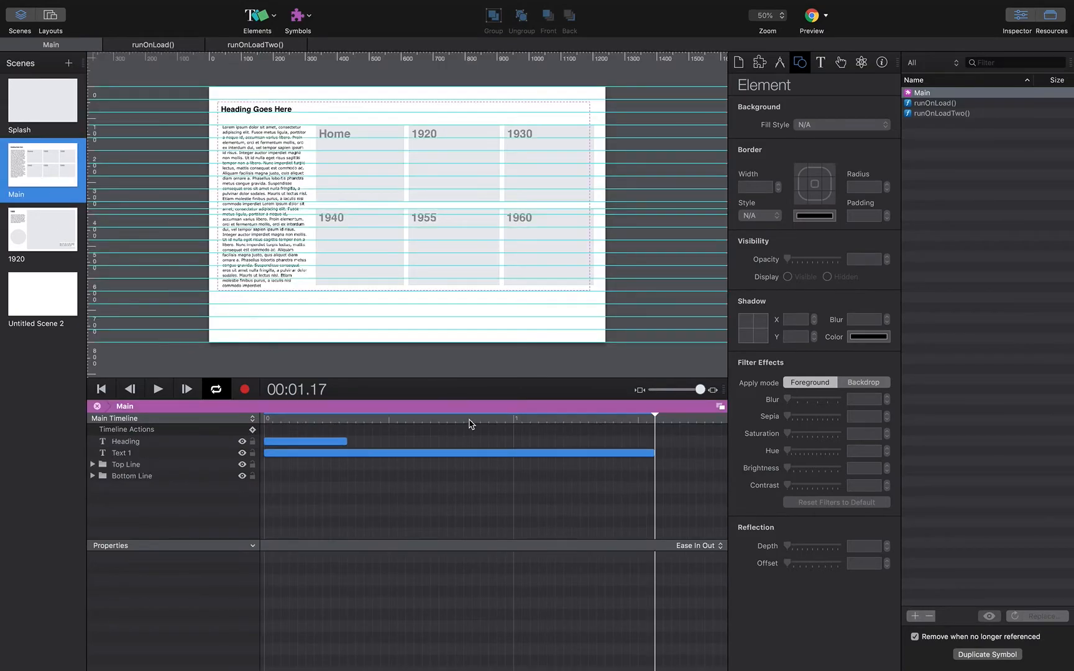
key("super+apostrophe")
key("super+shift+apostrophe")
key("super+shift+apostrophe")
key("super+shift+apostrophe")
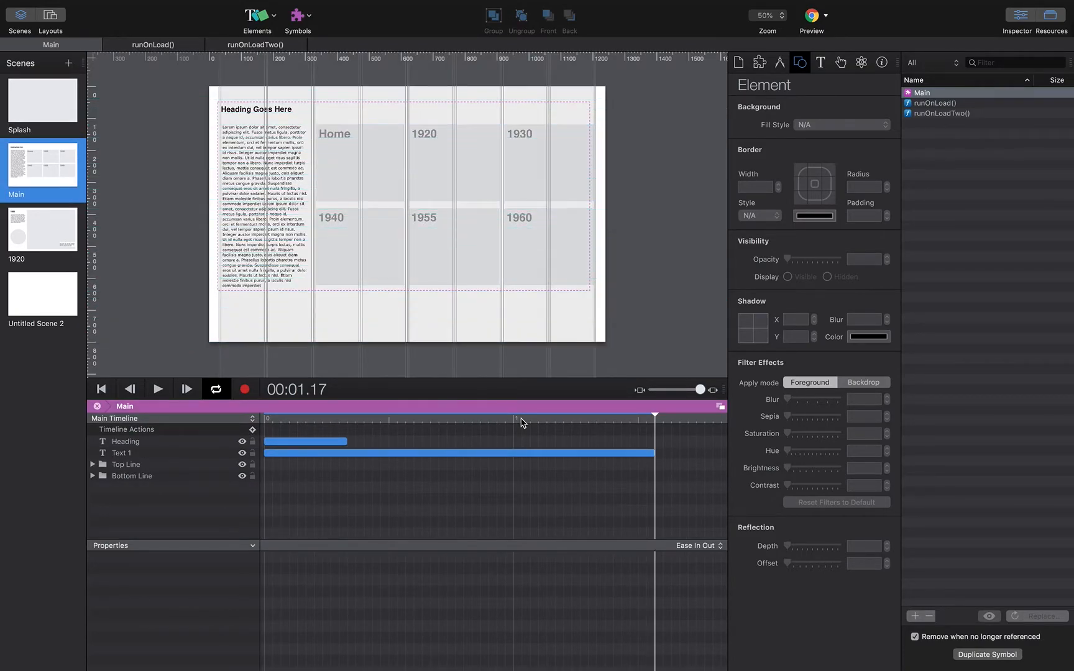
key("super+apostrophe")
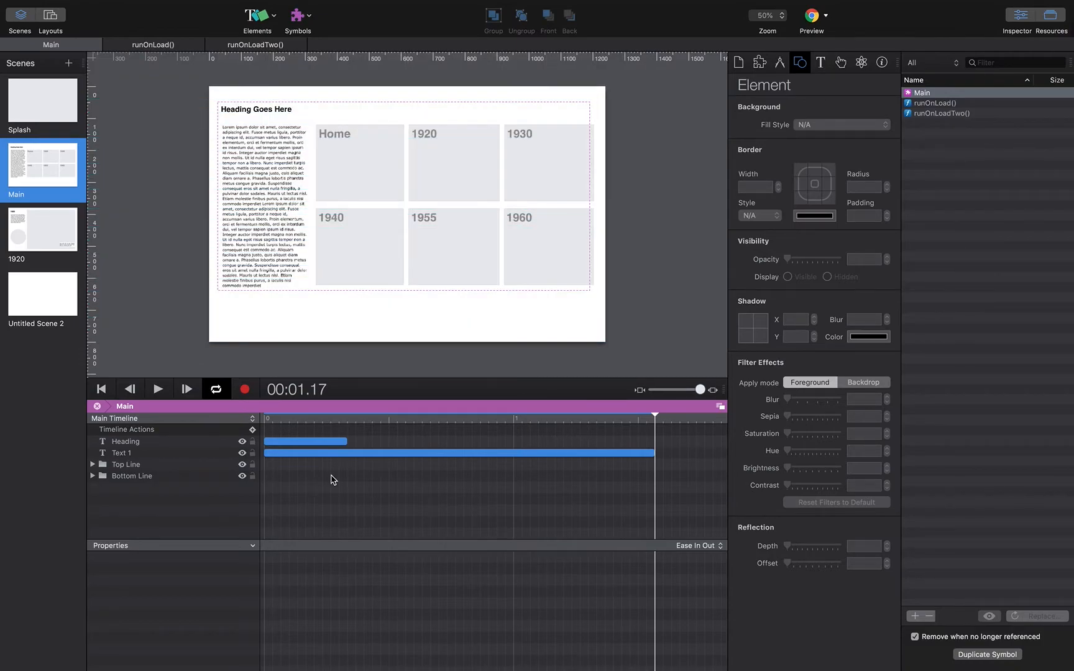
Step: Examine the Main symbol's timeline from start to end, including the tiles in its Top Line group and the Bottom Line animation
left_click_drag(657, 415, 227, 442)
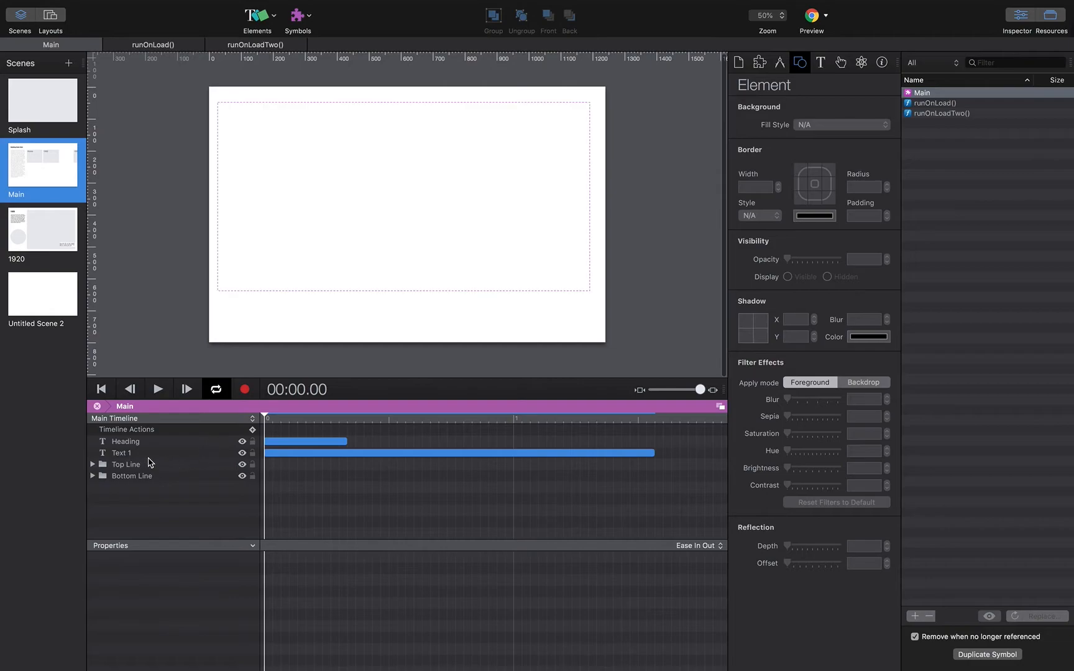
left_click(97, 407)
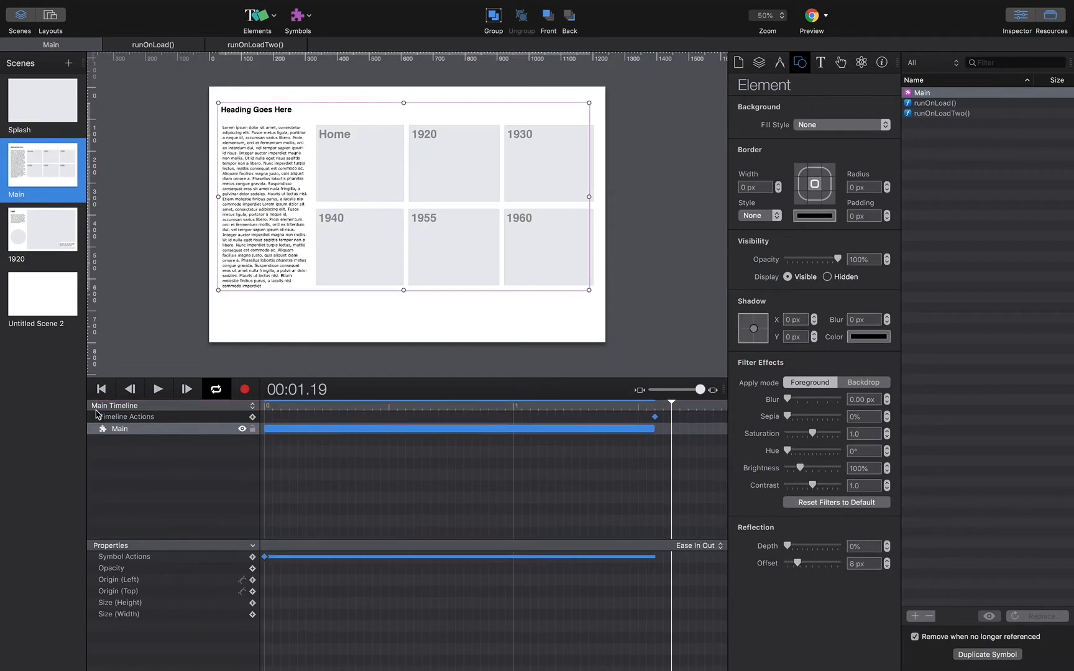
double_click(102, 431)
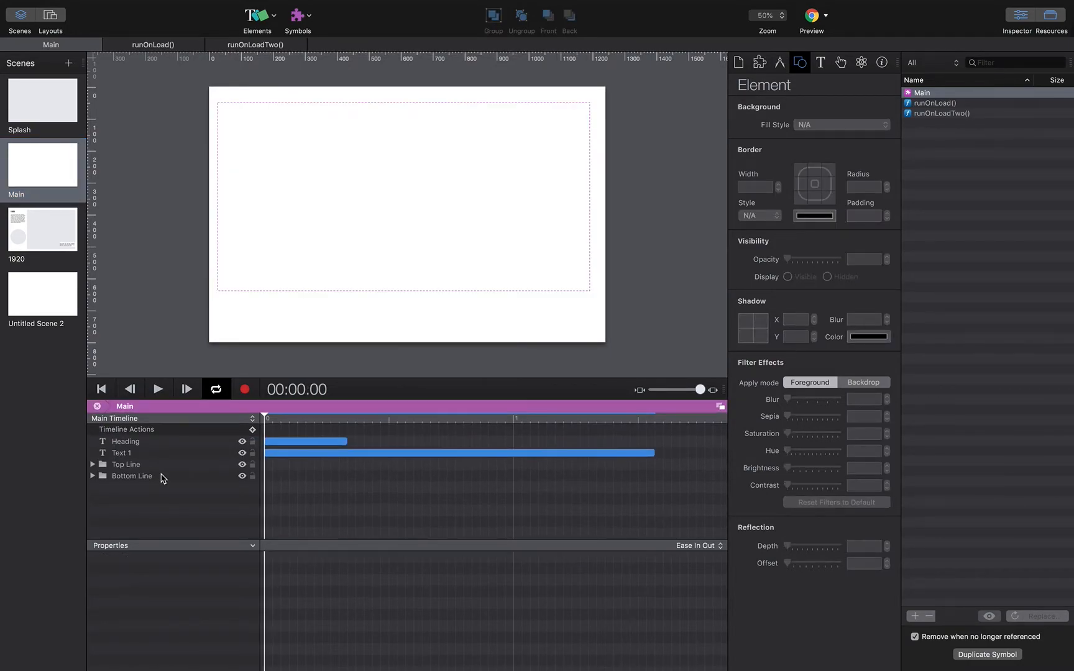
left_click(509, 422)
left_click_drag(509, 423, 227, 430)
left_click(93, 465)
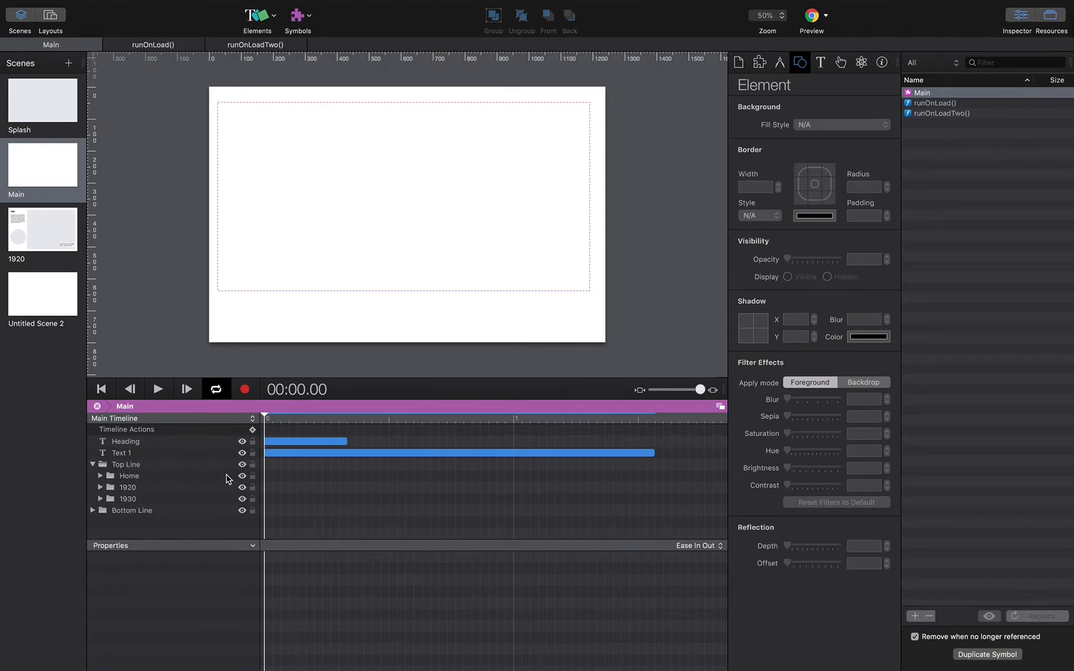
left_click_drag(278, 417, 534, 428)
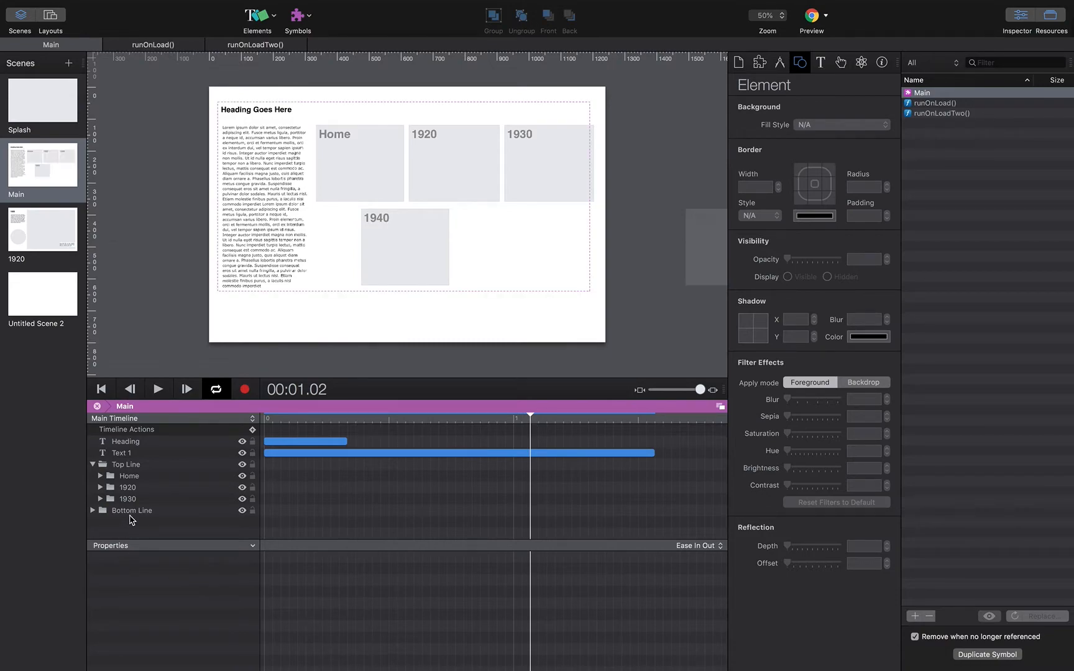
left_click_drag(532, 420, 650, 460)
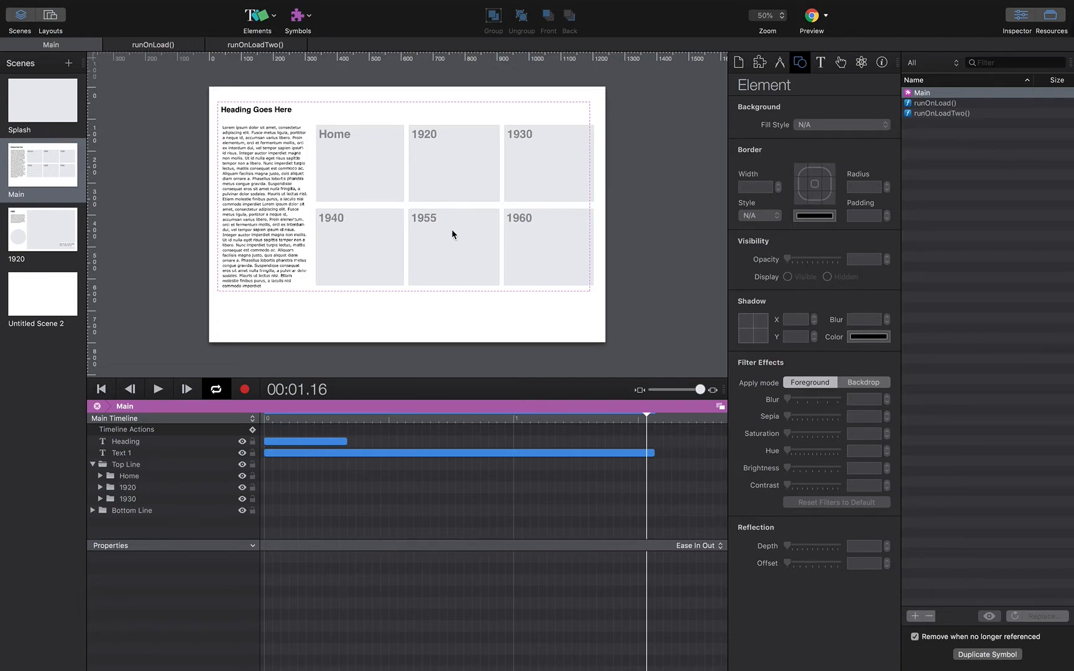
Step: Add a nearly square rectangle to the Untitled Scene 2 canvas, slightly up and left of its centre, and widen it a little
left_click(54, 286)
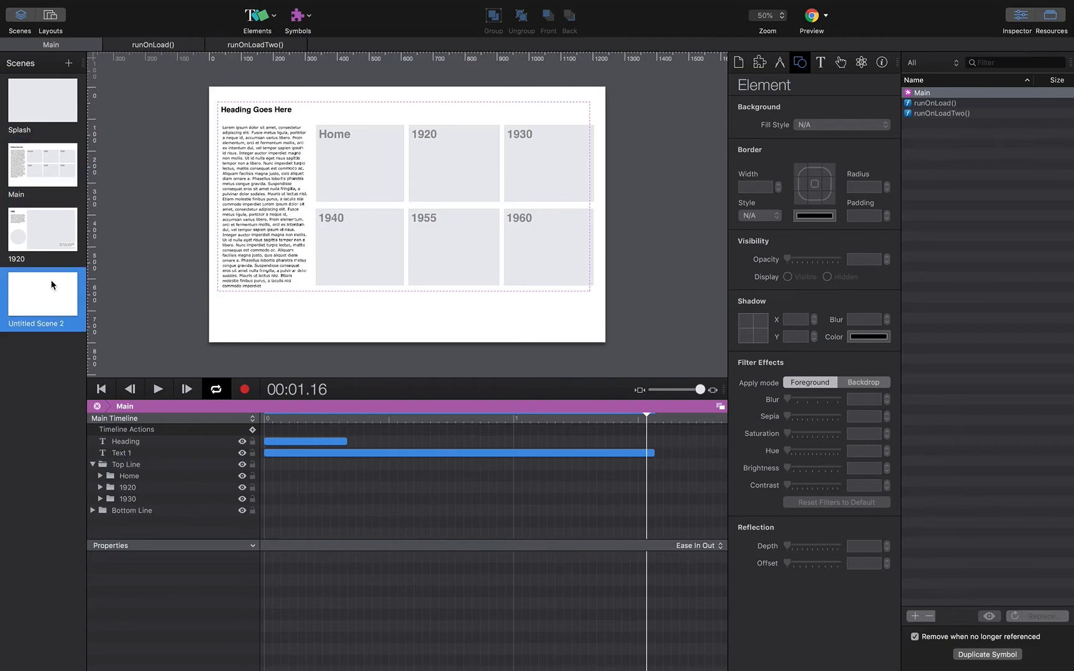
key("super+minus")
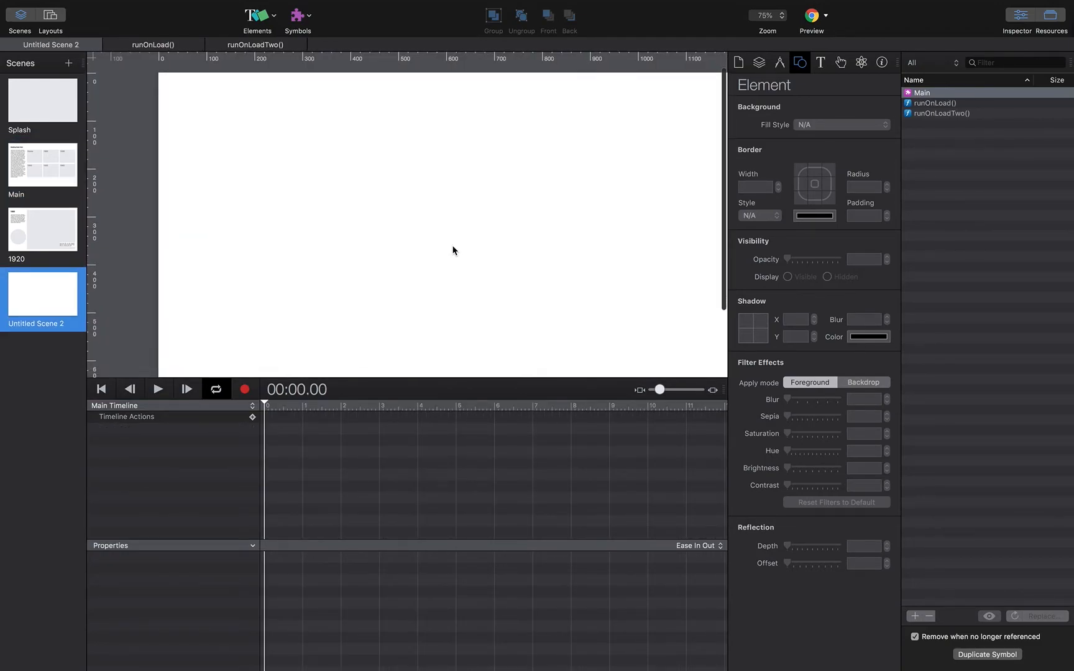
key("super+minus")
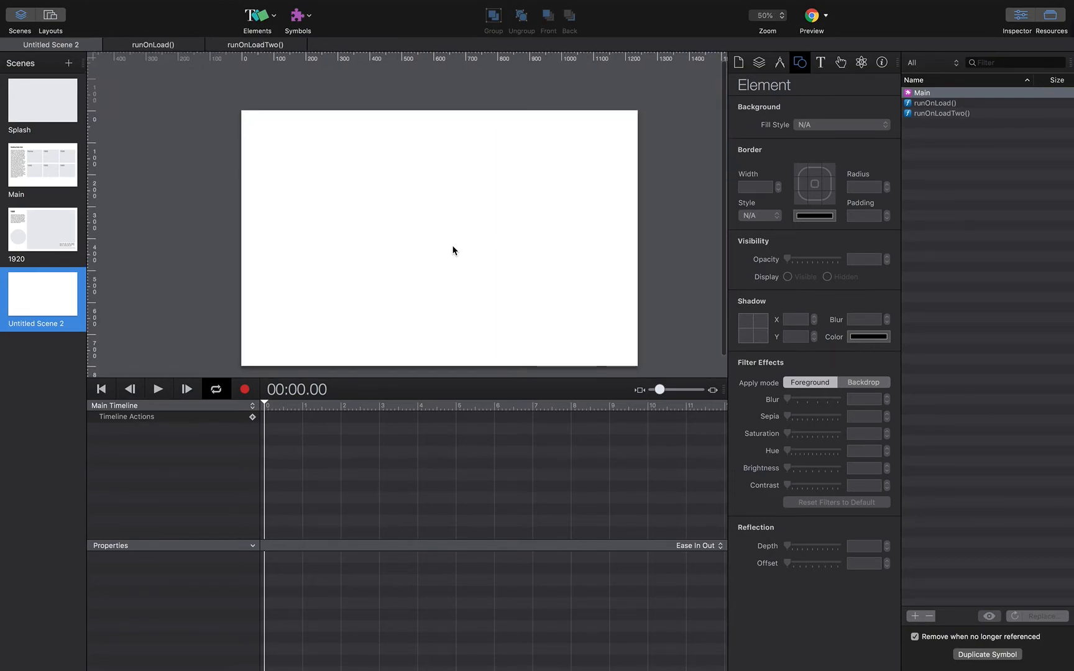
left_click(269, 18)
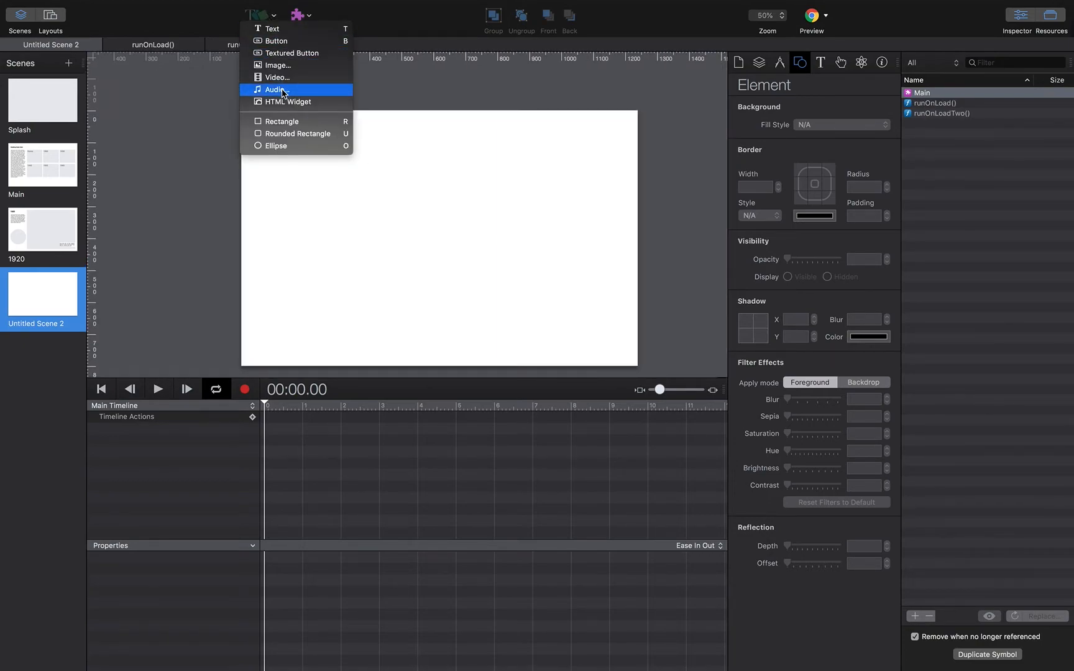
left_click(286, 124)
mouse_move(413, 216)
left_mouse_down()
mouse_move(328, 187)
mouse_move(325, 165)
mouse_move(398, 216)
left_mouse_up()
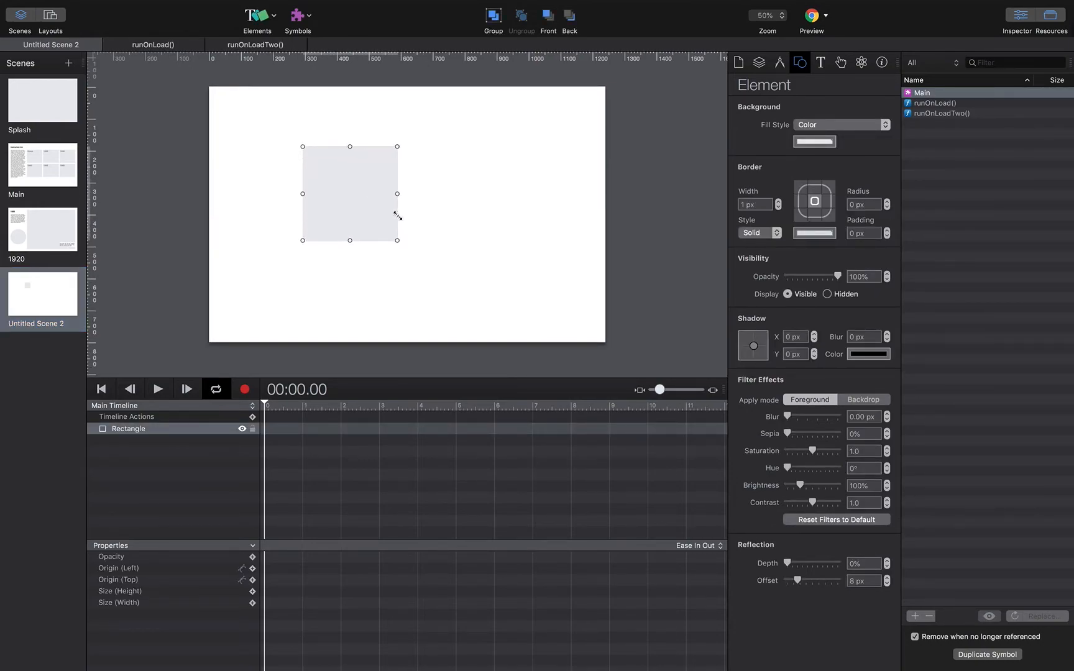
left_click_drag(396, 193, 402, 193)
left_click(448, 186)
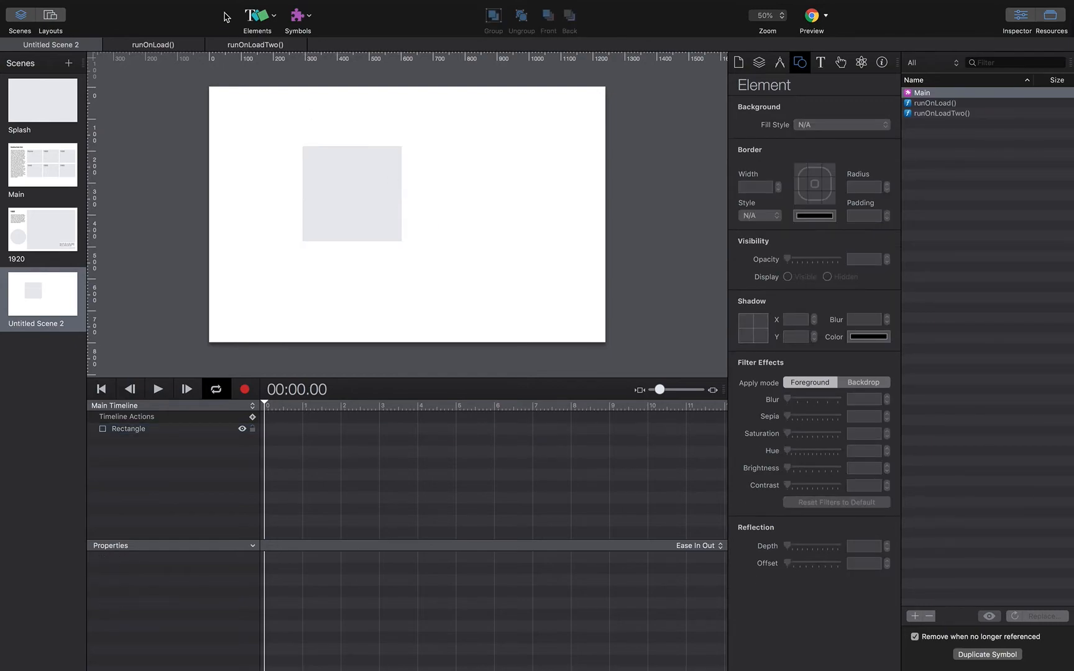
Step: Add a text element reading "1920" to the scene
left_click(259, 18)
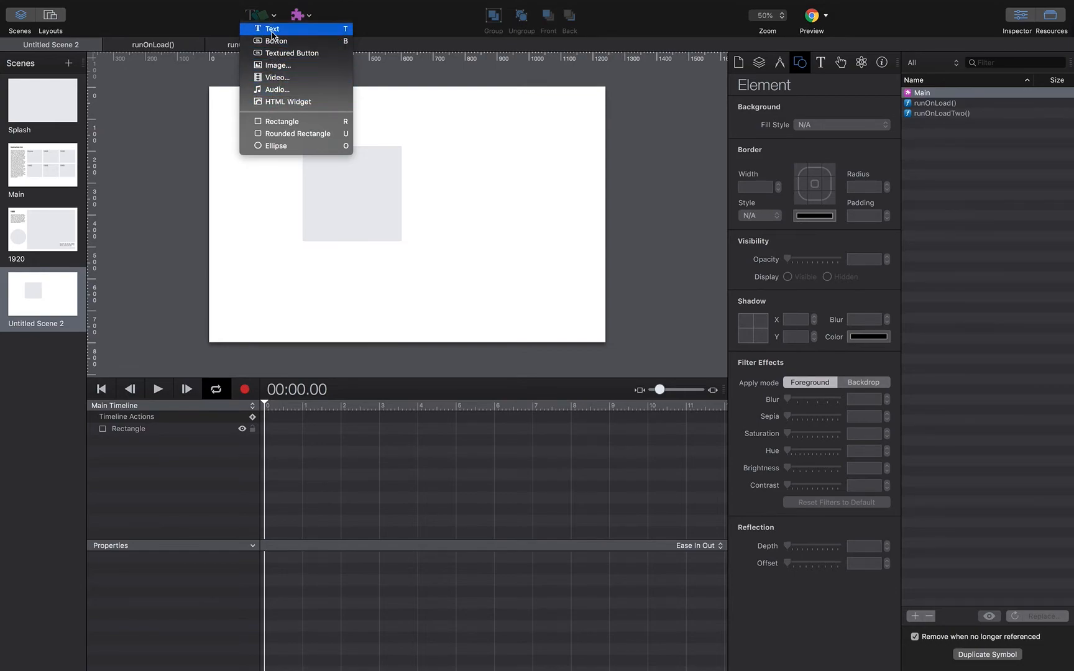
key("Escape")
type("1920")
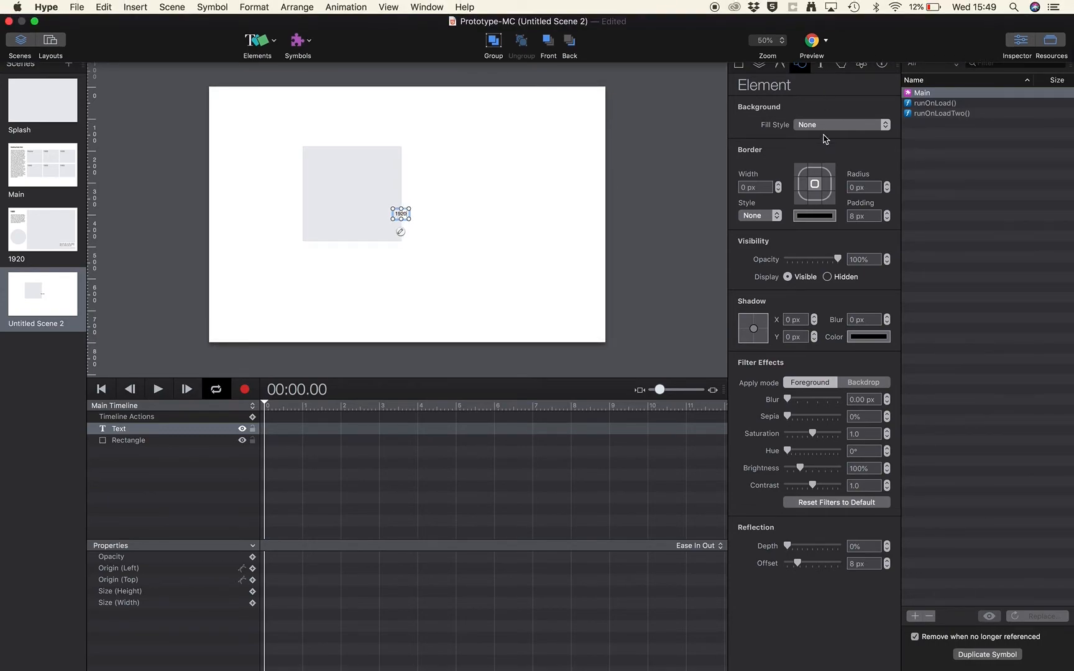
Step: Set the font size of the 1920 text to 24 px
left_click(820, 62)
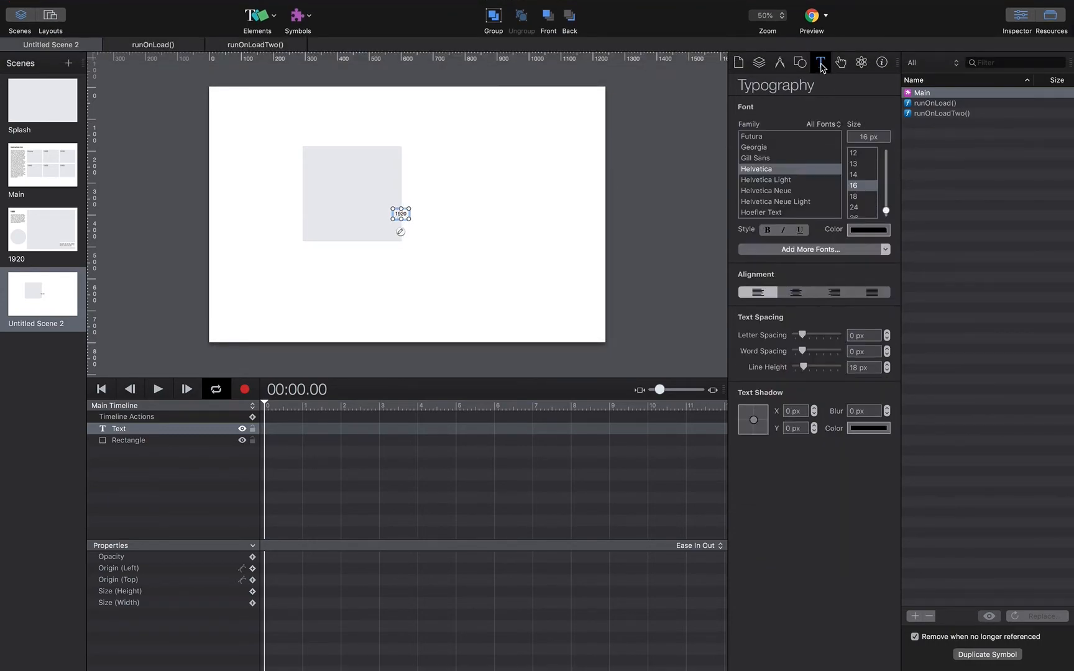
left_click(857, 207)
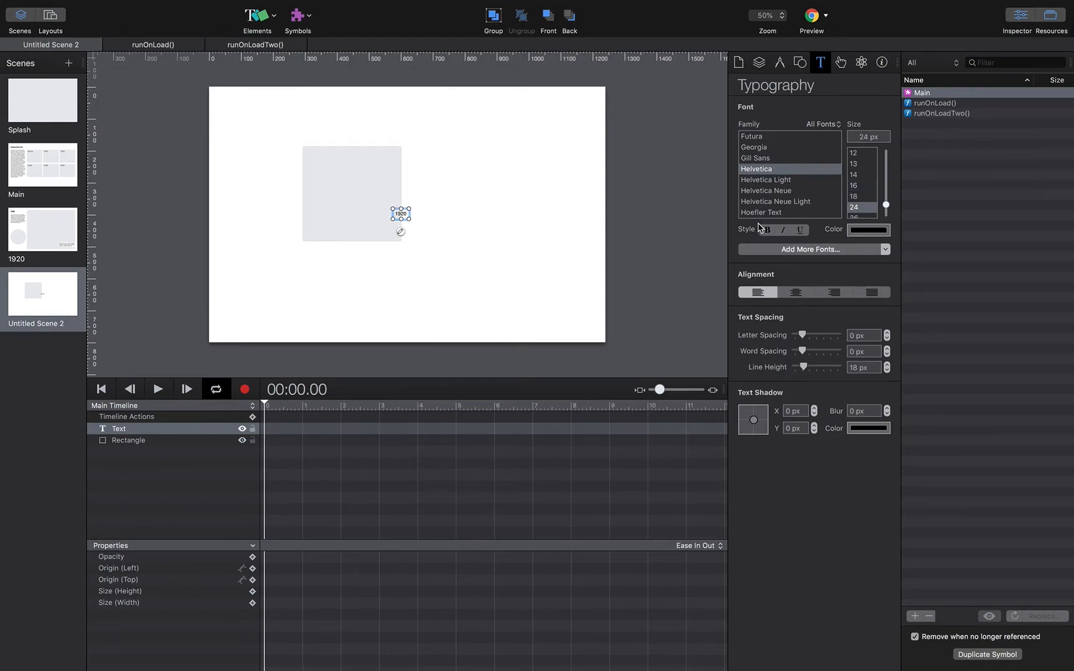
key("super+z")
double_click(402, 215)
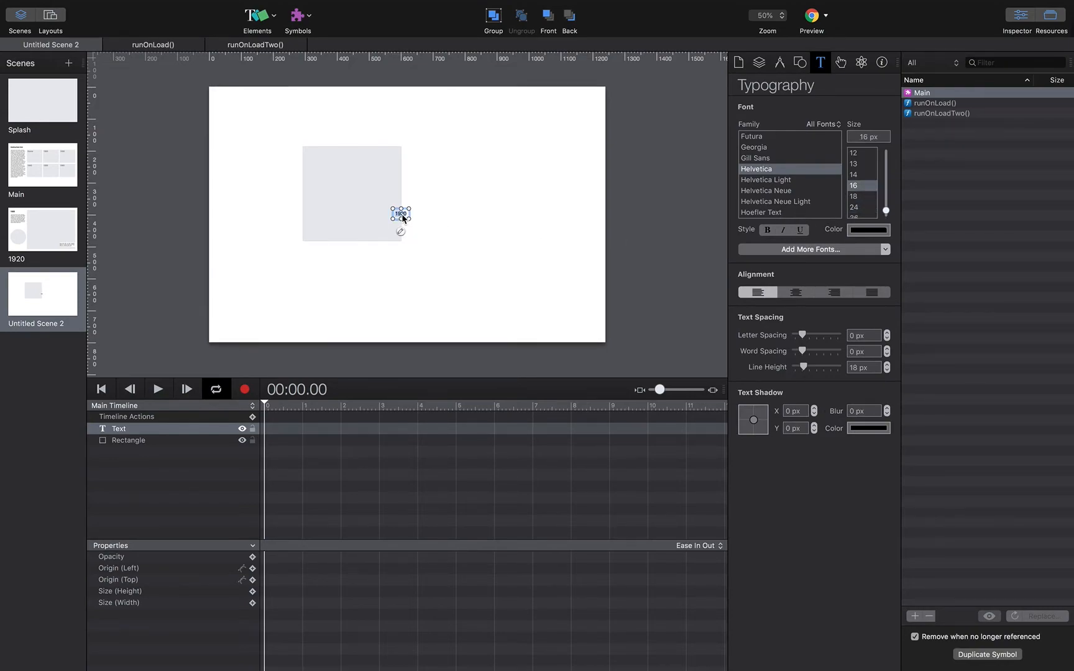
left_click(857, 207)
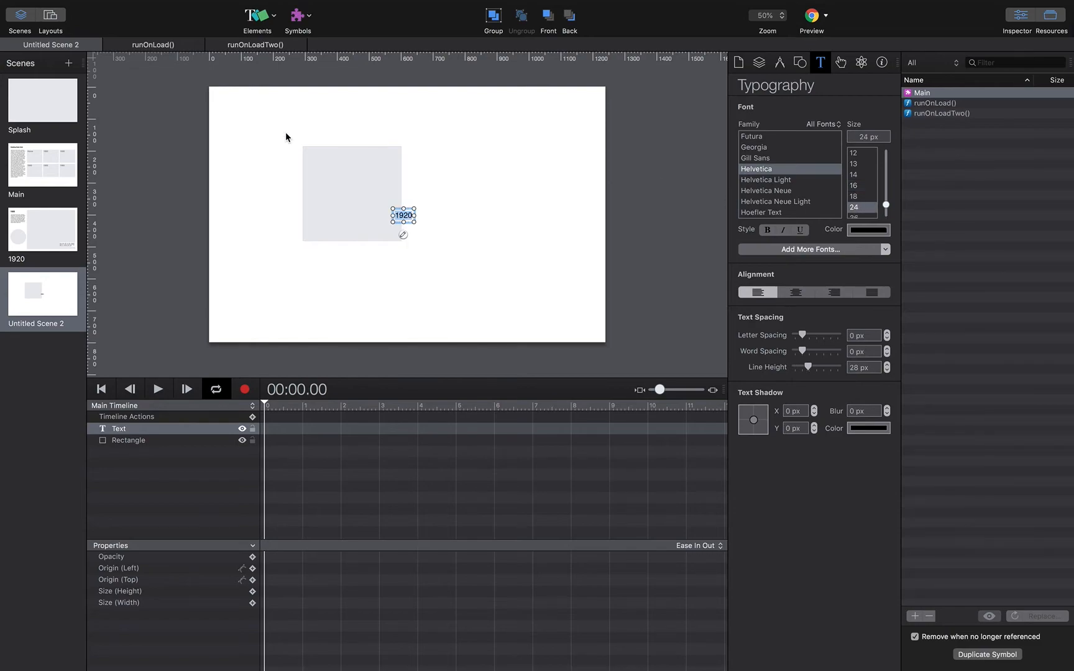
Step: Move the 1920 text into the upper-left corner of the rectangle
left_click(425, 283)
left_click_drag(404, 218, 326, 166)
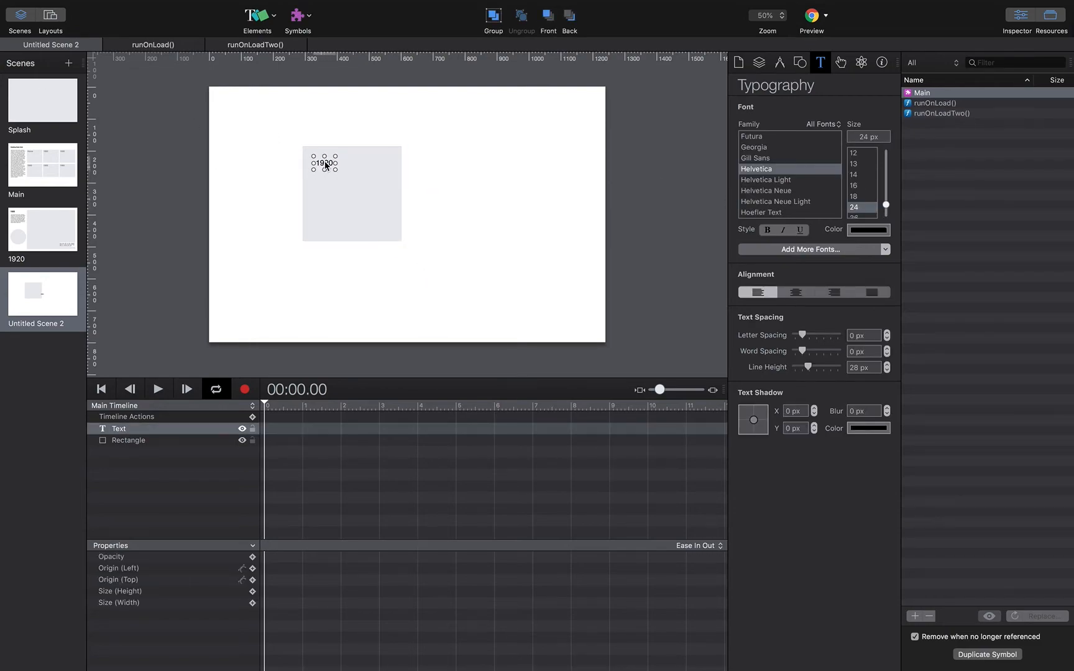
left_click(501, 194)
left_click_drag(327, 165, 327, 162)
left_click(452, 163)
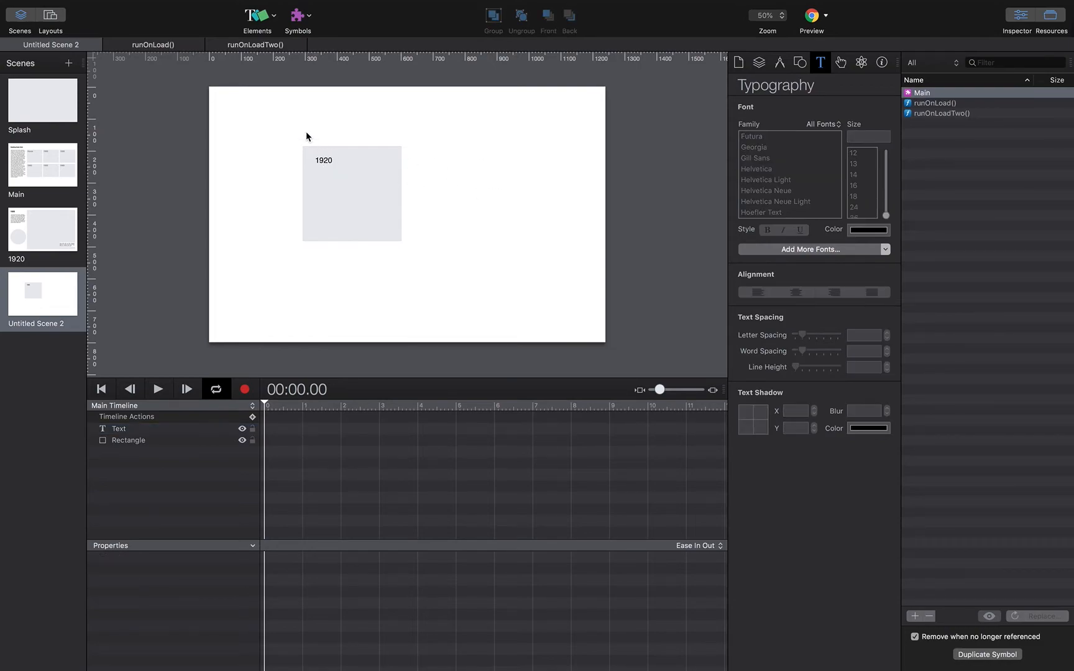
Step: Group the 1920 text and its rectangle into one element
left_click(147, 431)
left_click(147, 441, "shift")
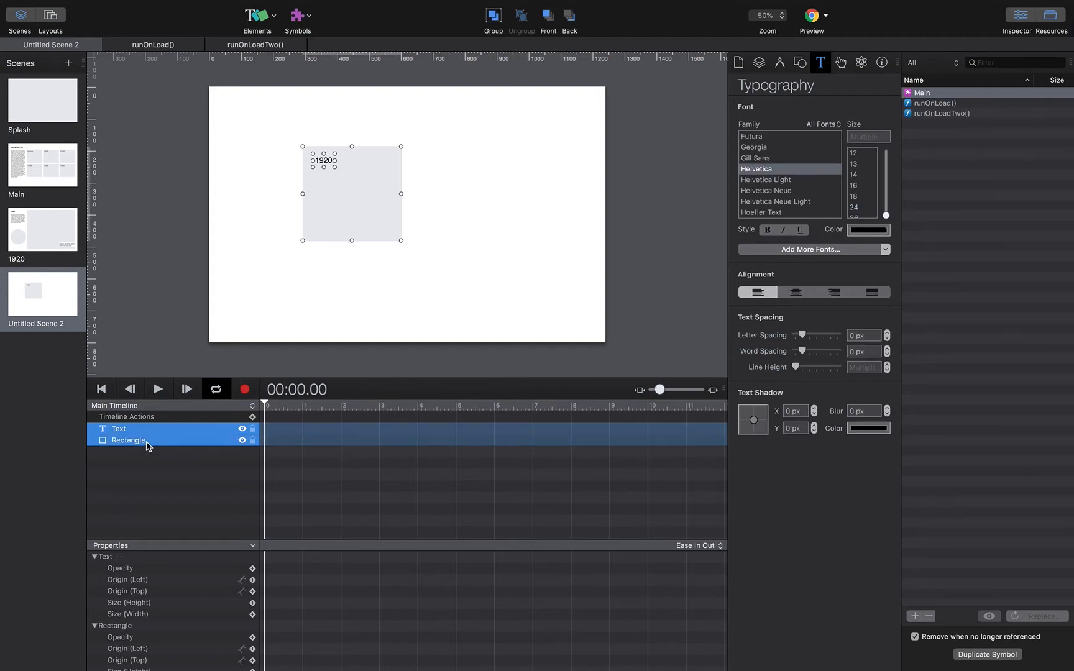
left_click(494, 18)
left_click(92, 429)
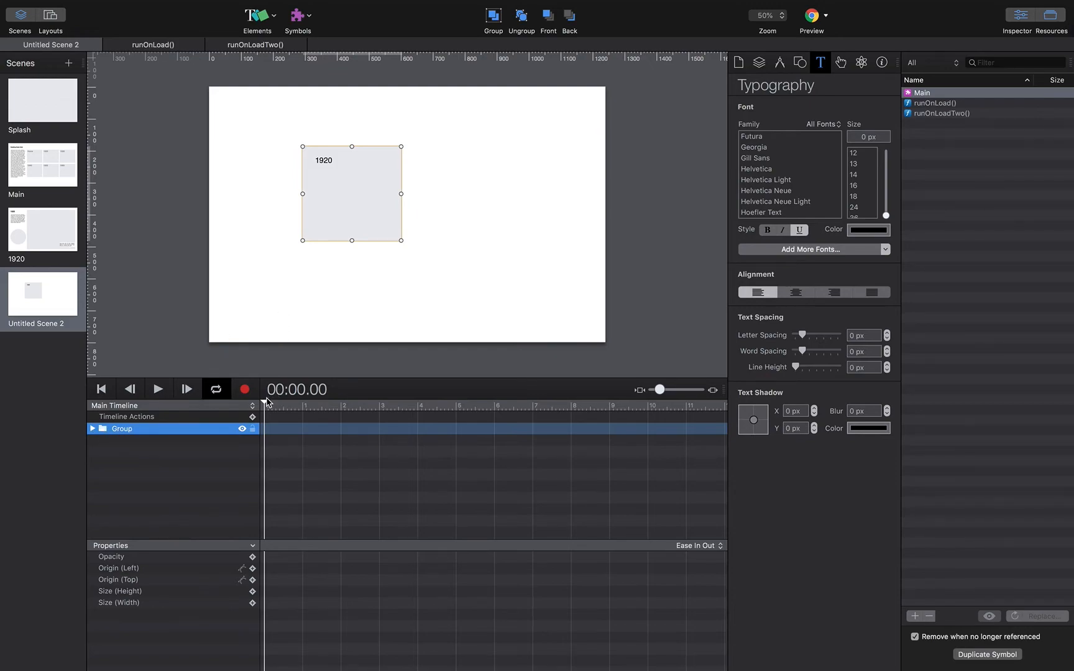
Step: Record a two-second slide-in that moves the group from off the canvas's right edge horizontally into the upper-left area
left_click_drag(346, 204, 659, 168)
left_click(244, 389)
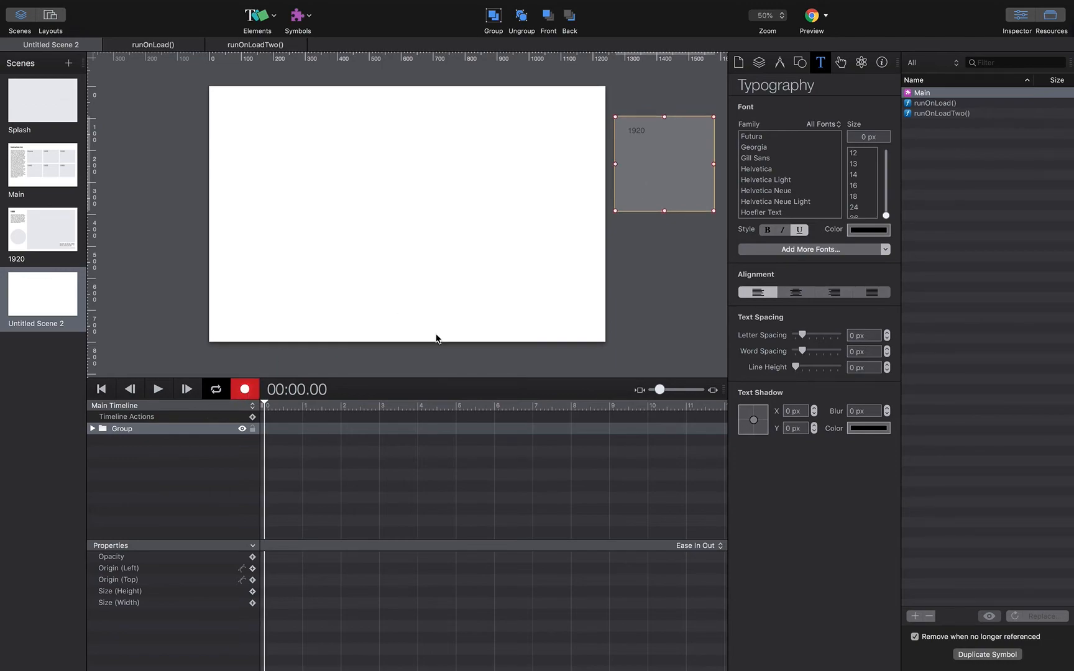
left_click(801, 63)
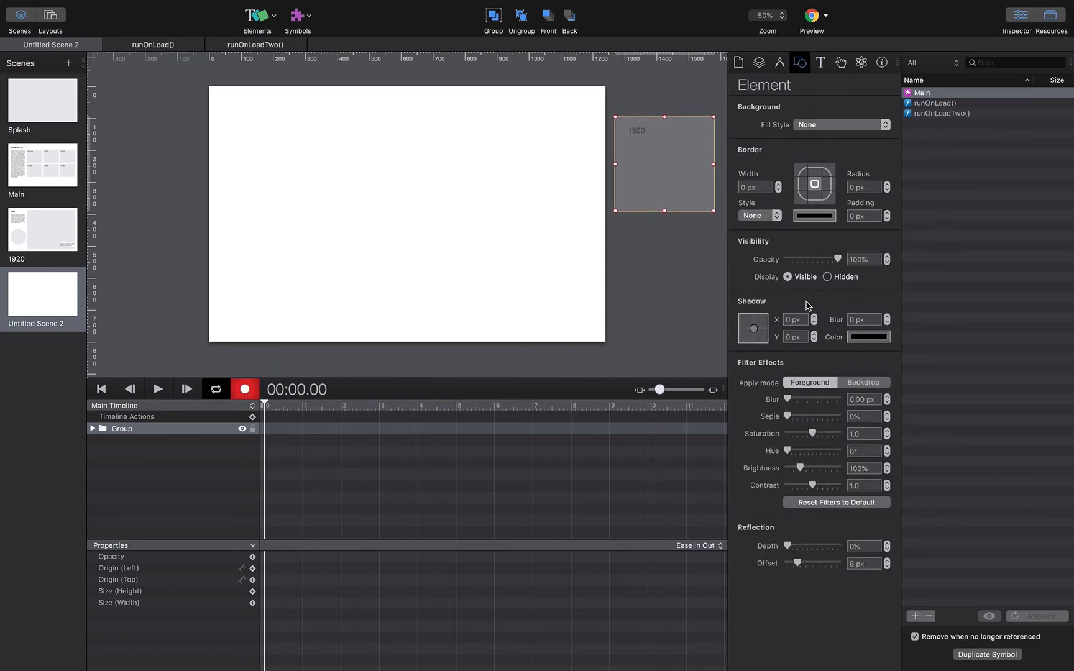
left_click_drag(266, 405, 341, 405)
left_click_drag(660, 198, 350, 187)
left_click(248, 389)
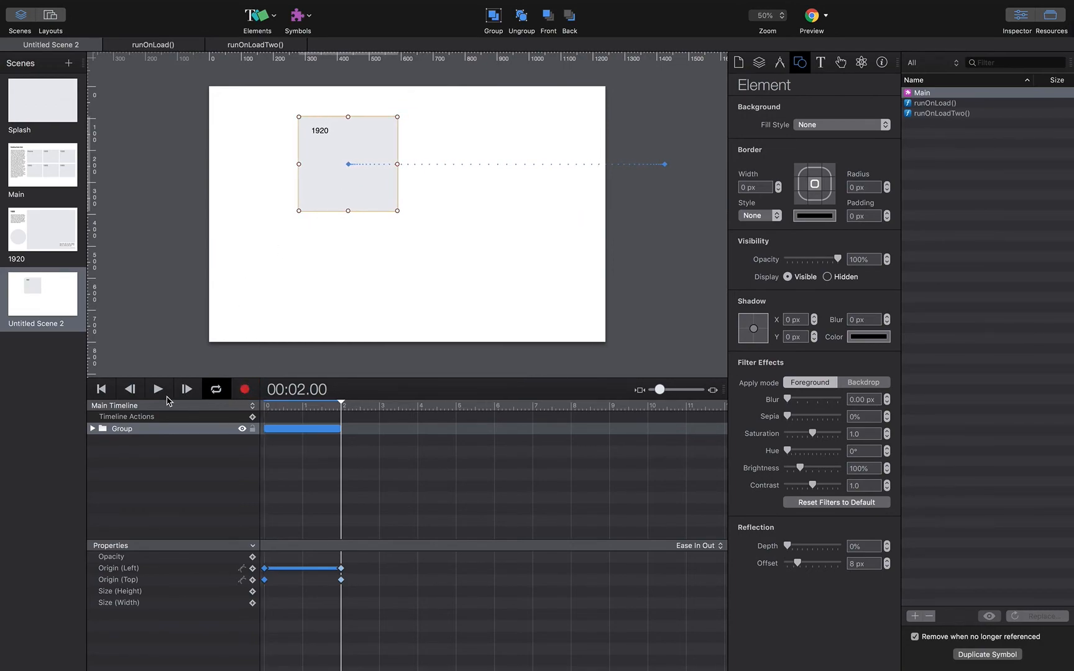
Step: Play back the tile's slide-in animation and return the playhead to 00:00.00
left_click(159, 391)
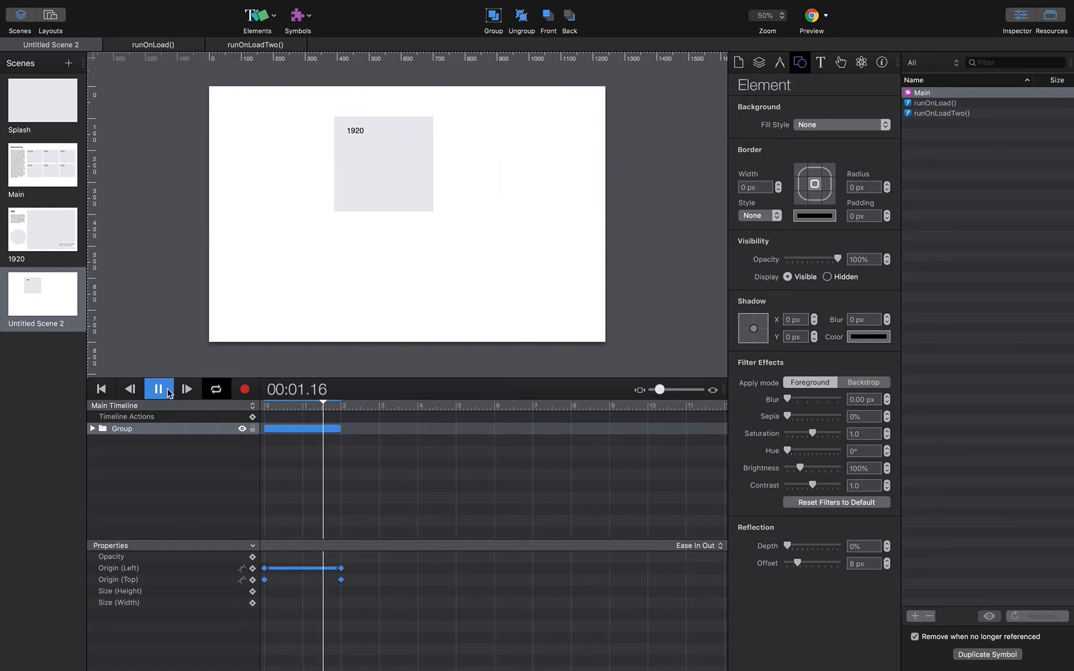
left_click(168, 390)
left_click_drag(328, 402, 263, 404)
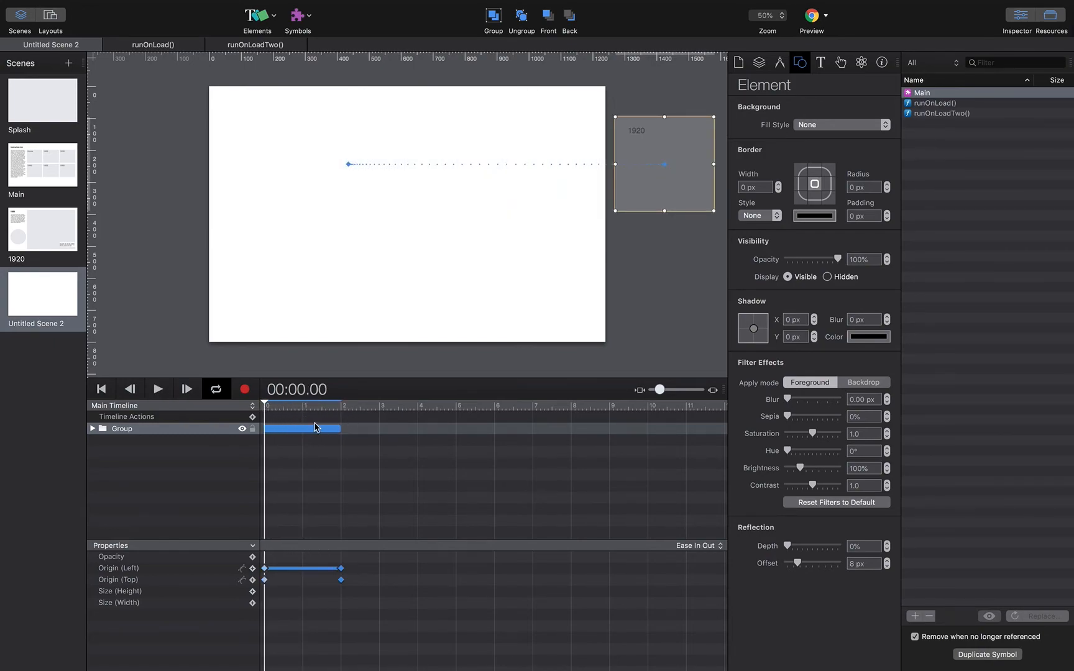
Step: Duplicate the 1920 tile group together with its animation
left_click(158, 435)
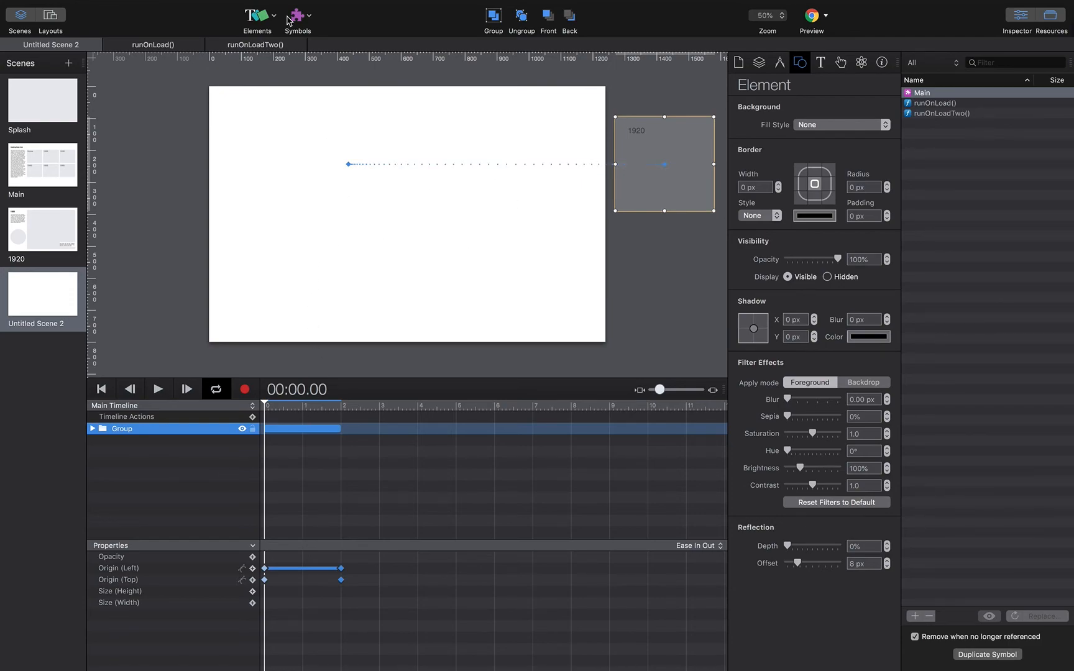
mouse_move(152, 2)
left_click(103, 7)
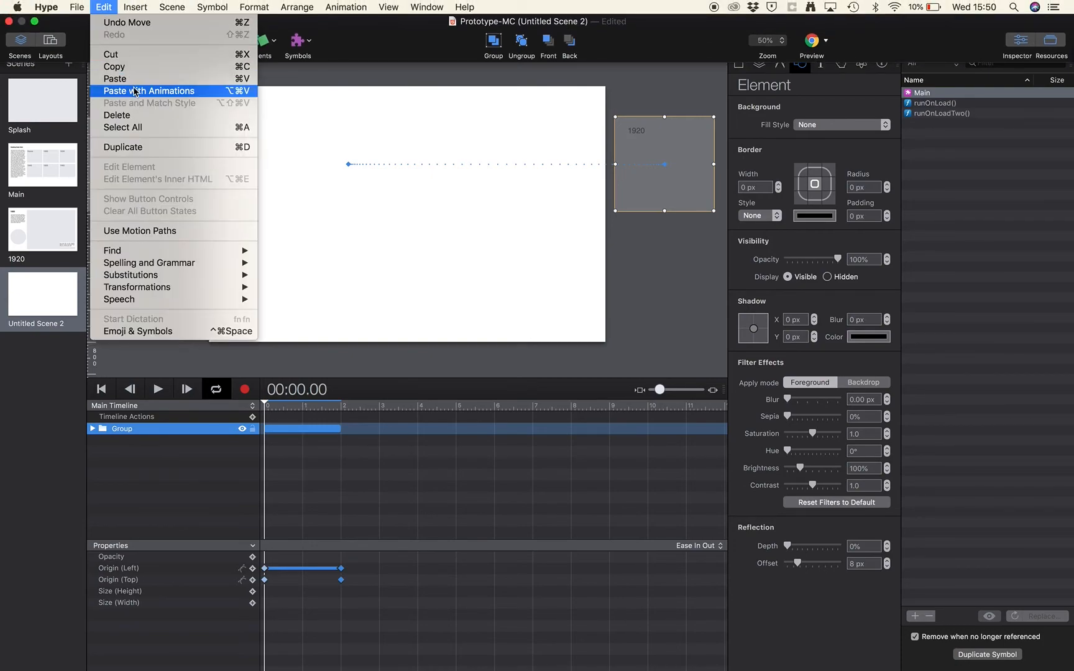
left_click(99, 7)
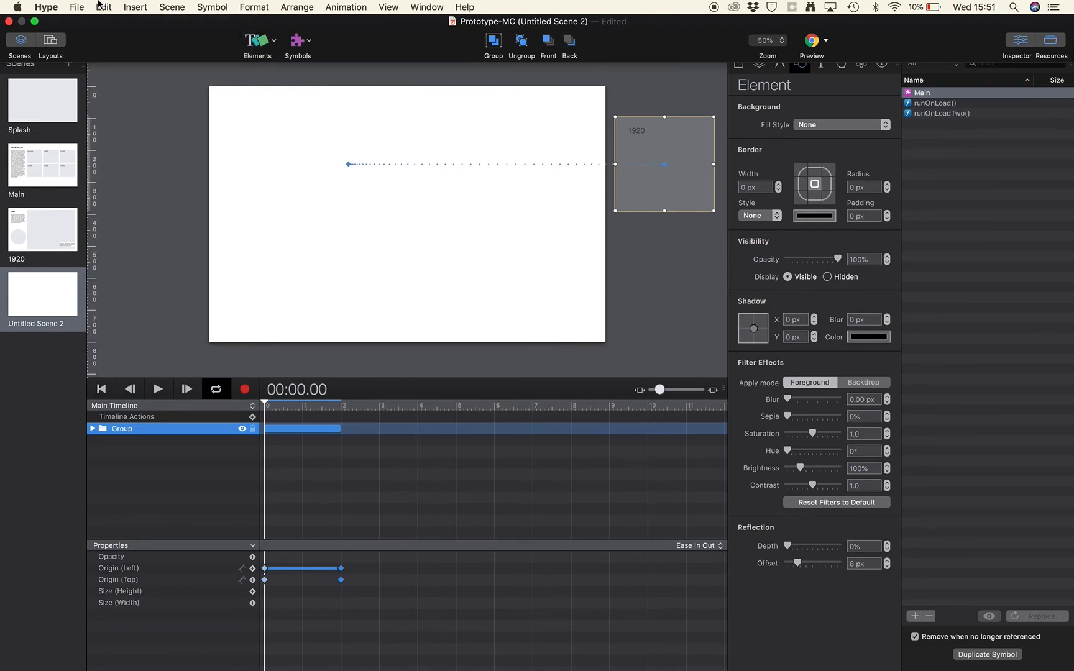
left_click(104, 7)
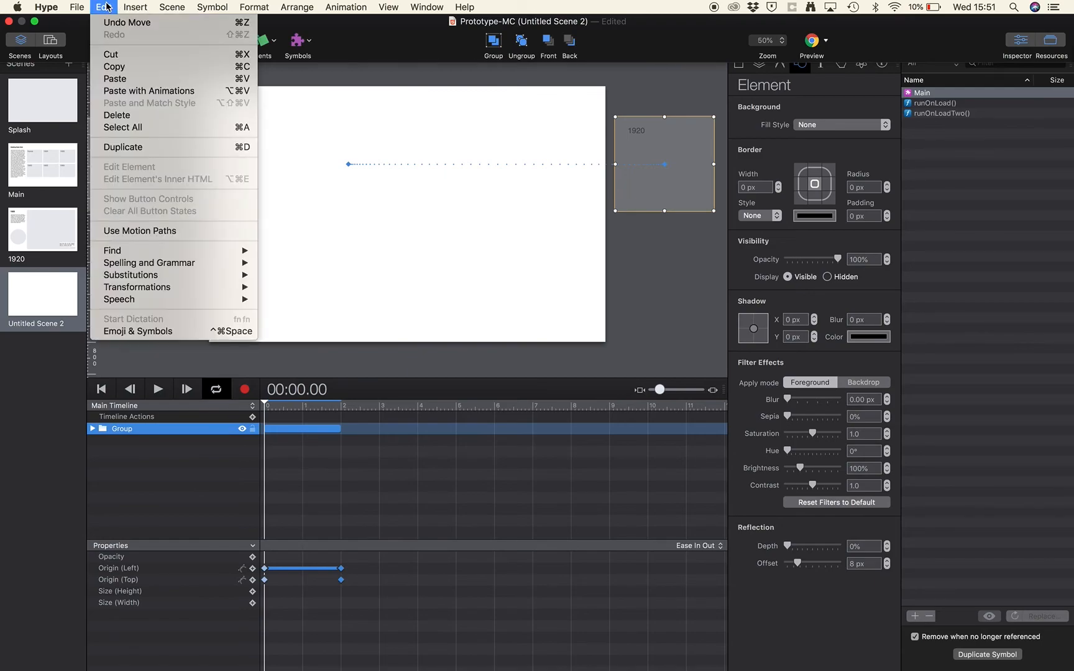
left_click(106, 7)
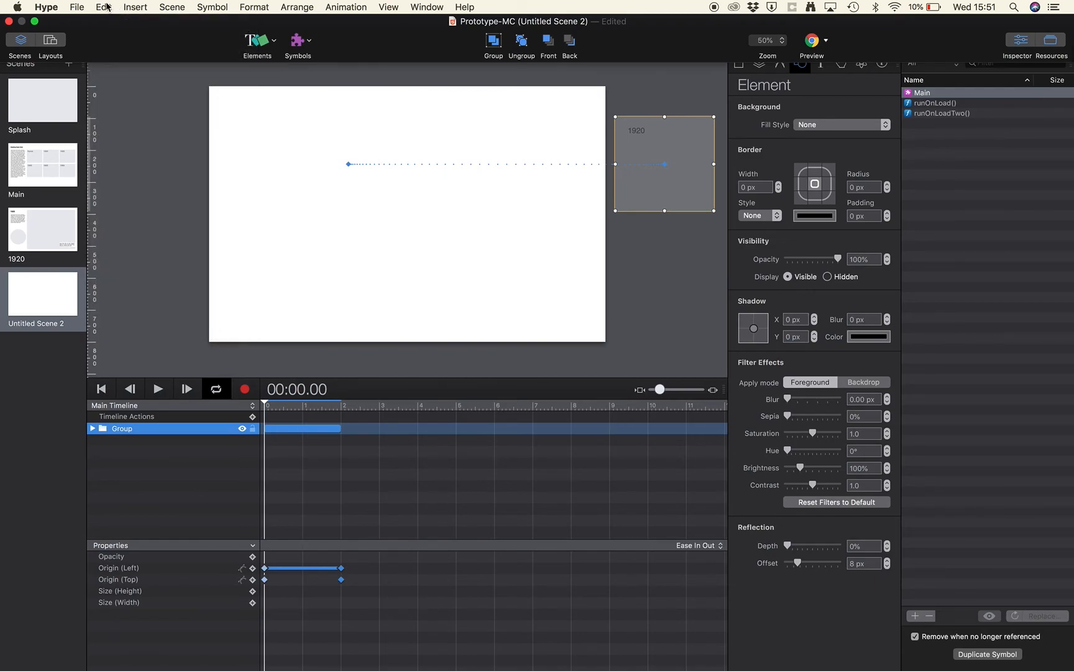
key("super+d")
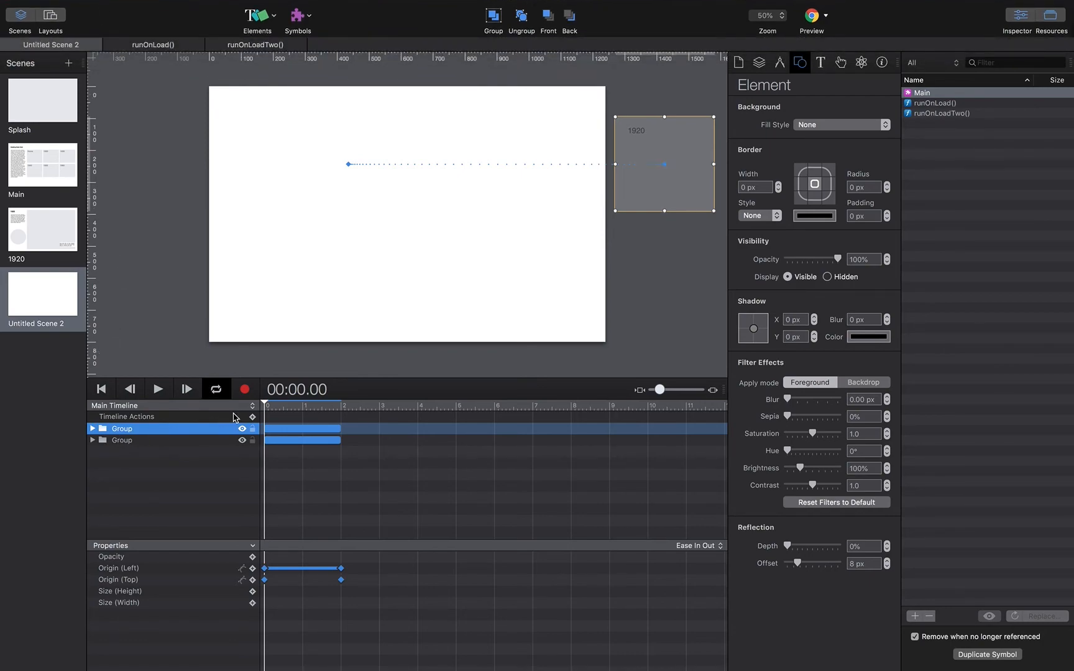
Step: Delay the duplicate group's animation to end at 00:03.07, and place both tiles' end positions side by side in the canvas's upper-left area
left_click_drag(283, 430, 340, 422)
left_click_drag(336, 207, 266, 209)
left_click(341, 404)
left_click_drag(341, 404, 386, 396)
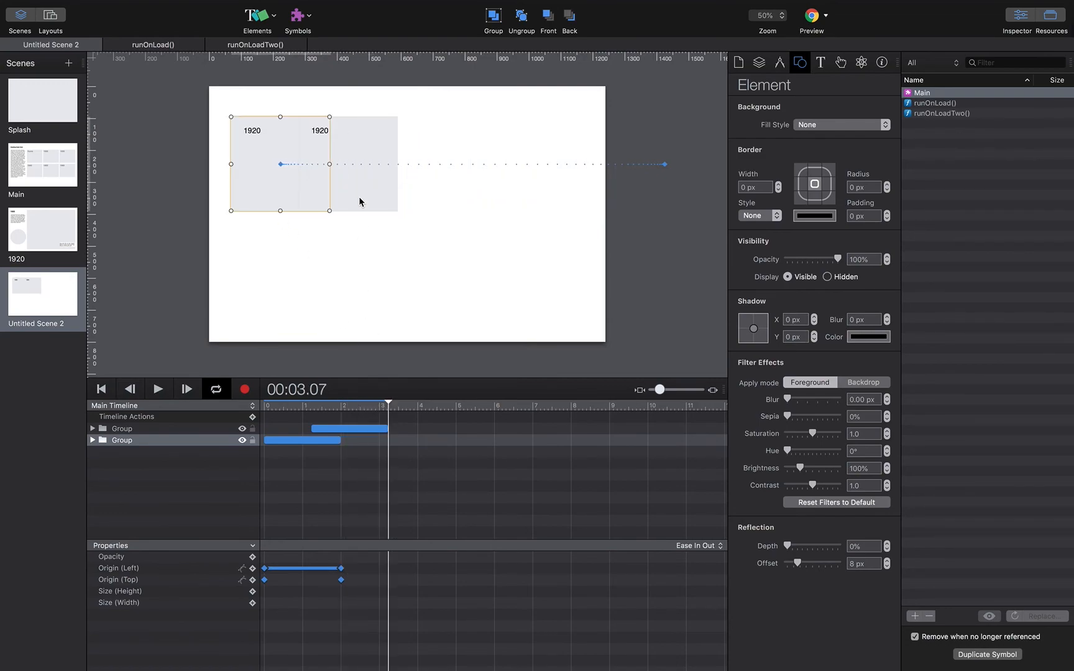
left_click(190, 429)
left_click_drag(358, 207, 396, 202)
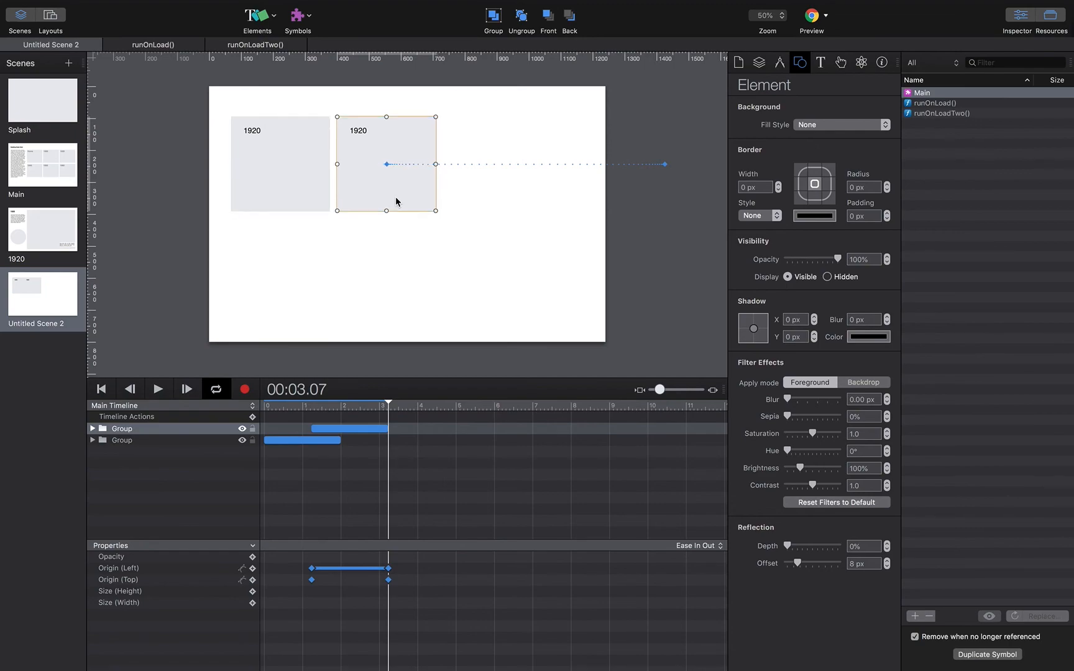
left_click_drag(390, 406, 423, 406)
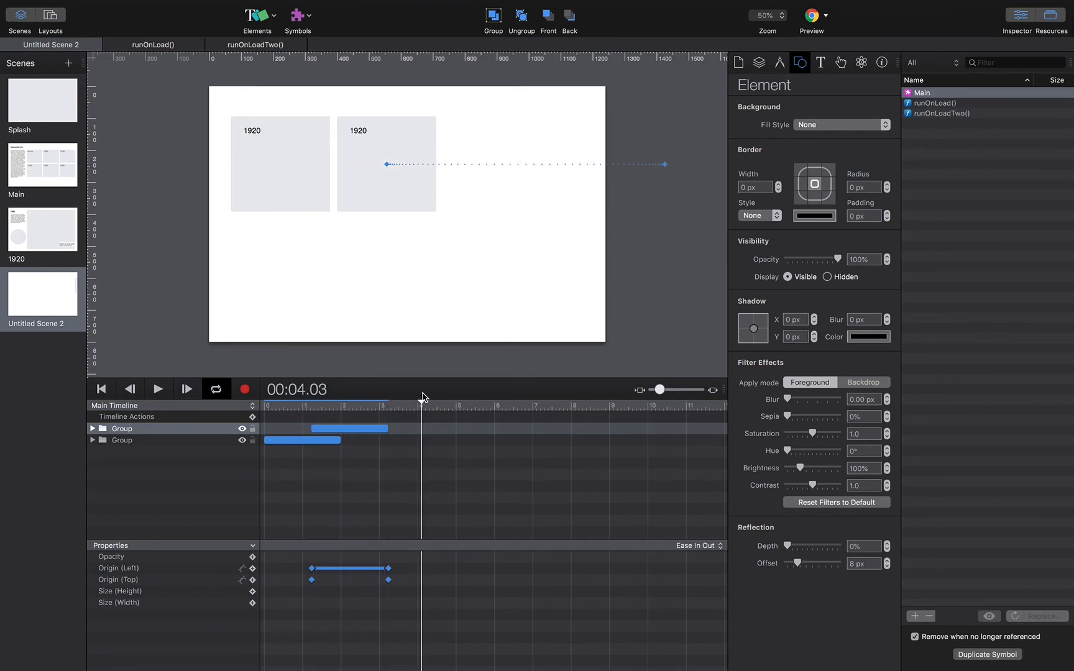
Step: Examine the staggered timing of the Home and 1920 tile animations in the Main scene, with the playhead at 00:00.00
left_click(57, 151)
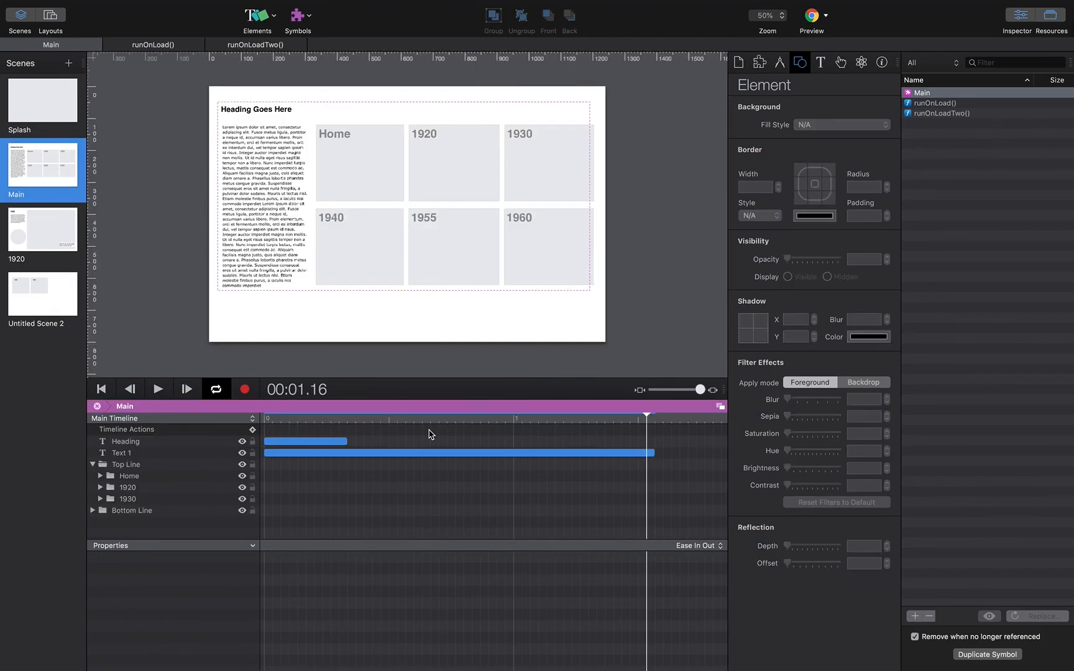
left_click_drag(648, 416, 283, 433)
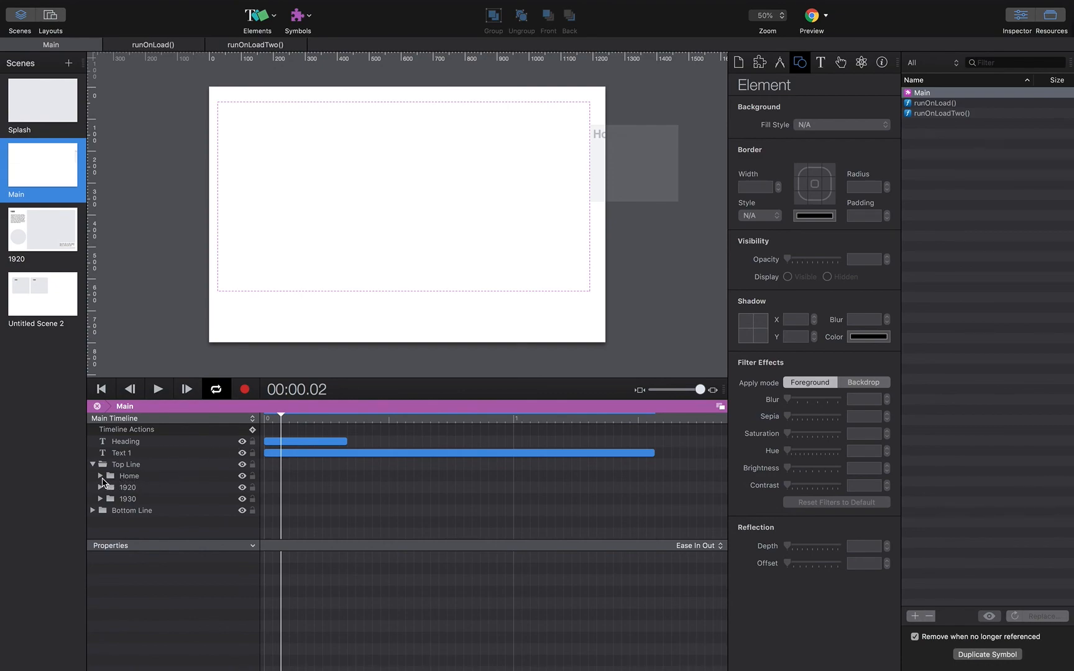
left_click(100, 476)
left_click(100, 476)
left_click(100, 476)
left_click(100, 510)
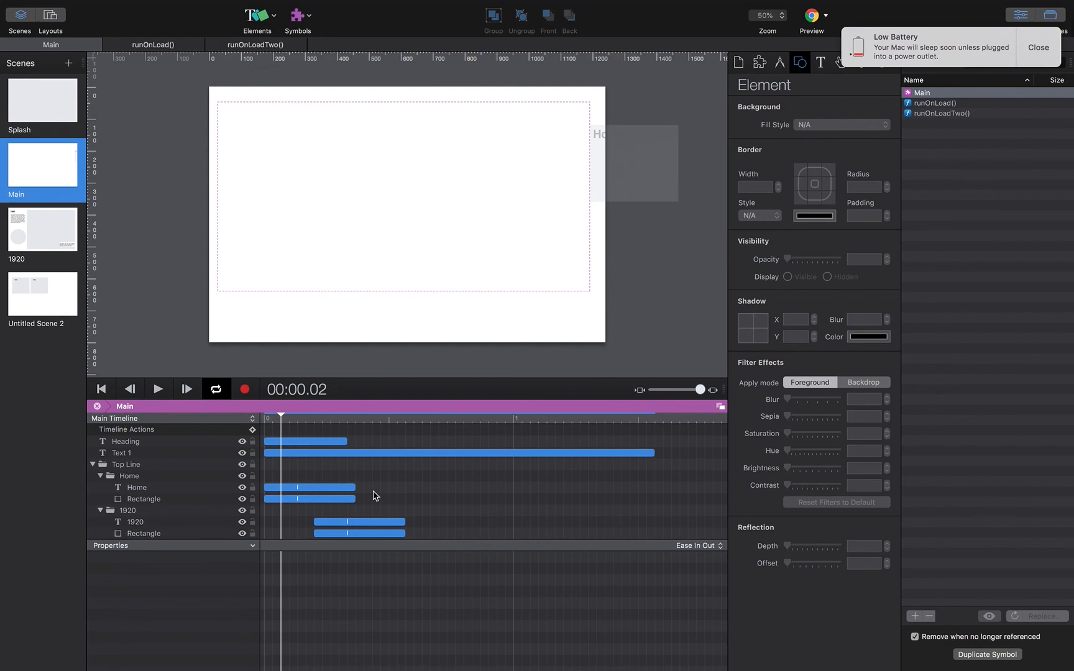
left_click(1039, 48)
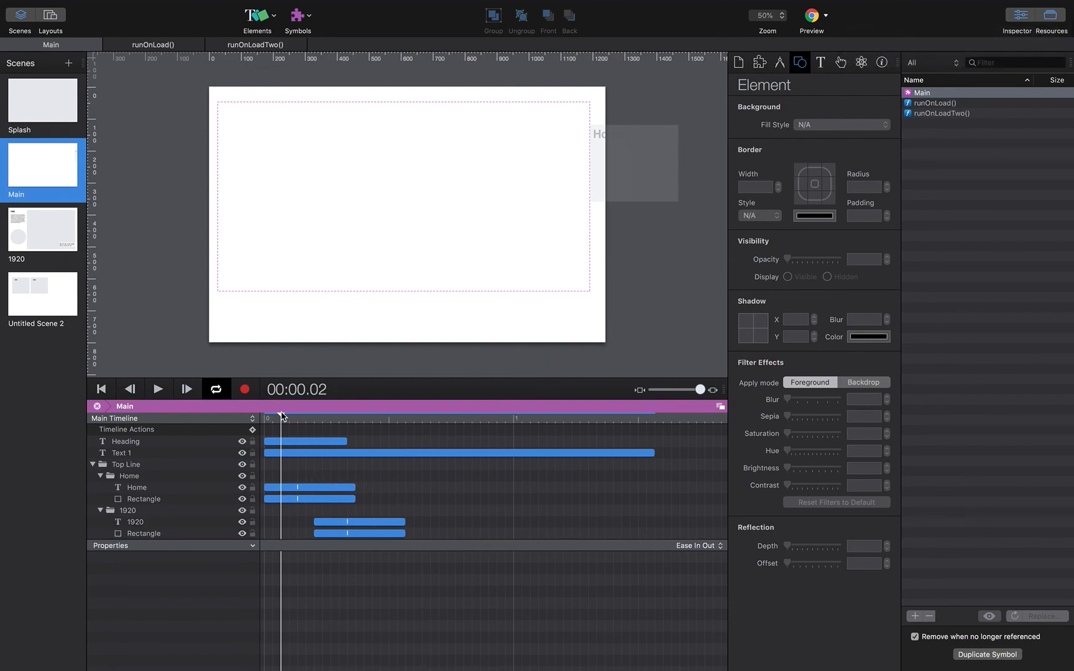
left_click_drag(281, 416, 261, 418)
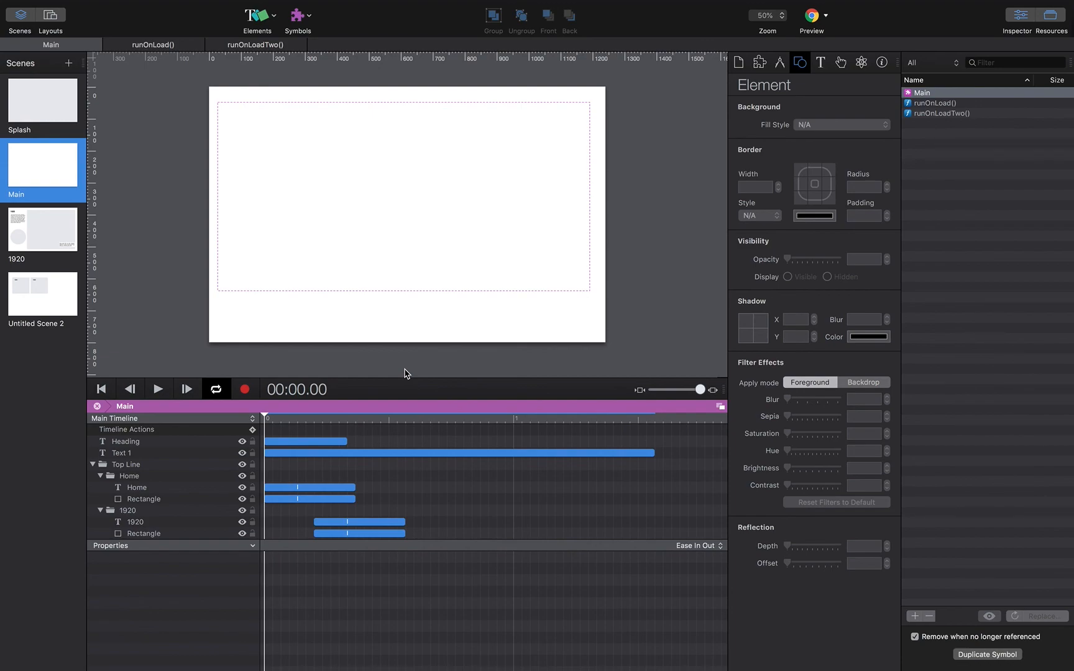
mouse_move(715, 2)
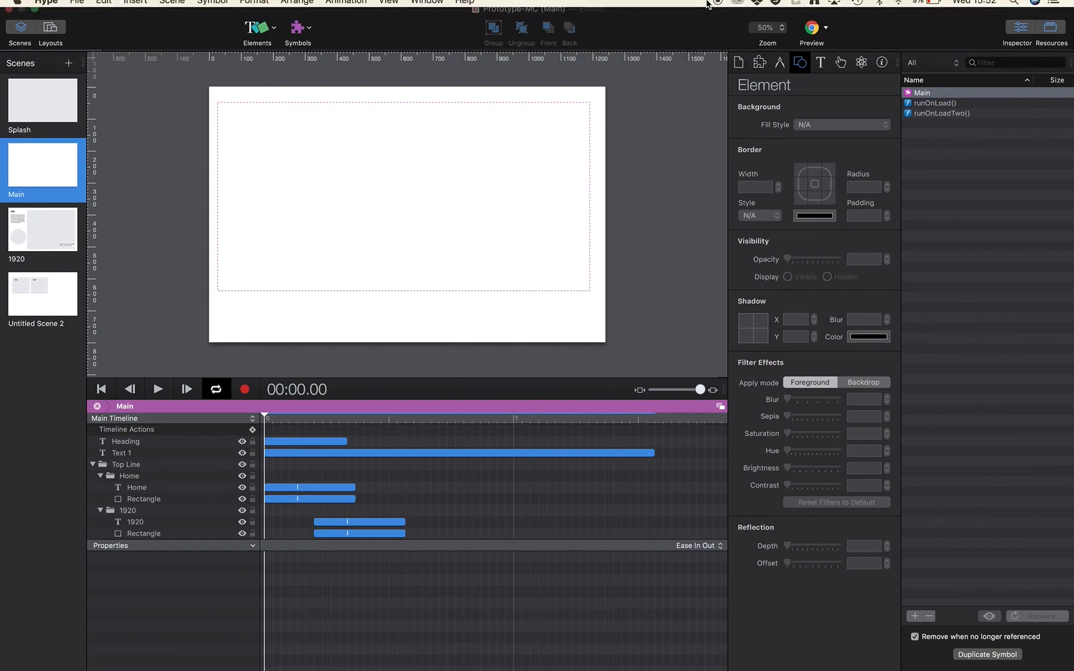